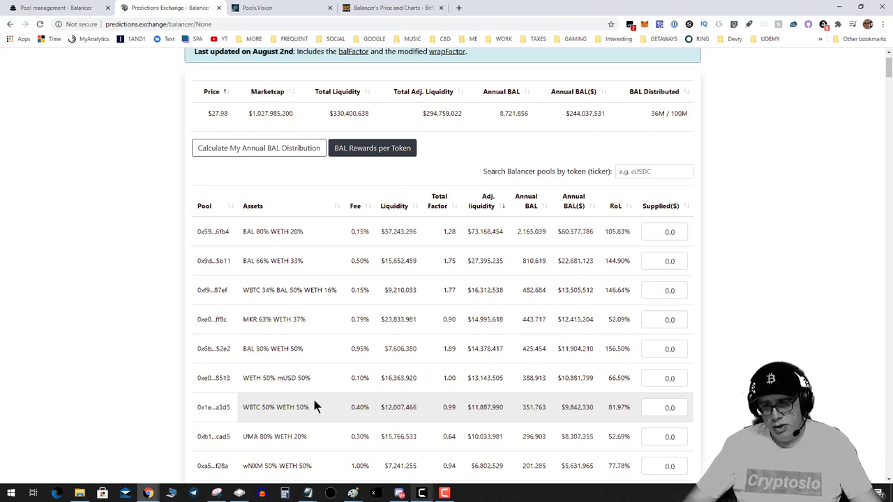
# Enter 3800 as the supplied amount for the WBTC 50% WETH 50% pool.
pyautogui.click(652, 411)
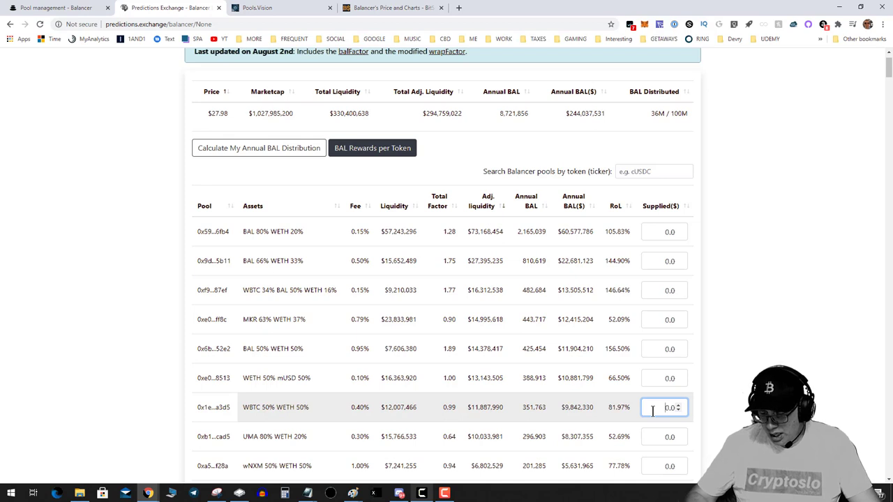
pyautogui.write('3800')
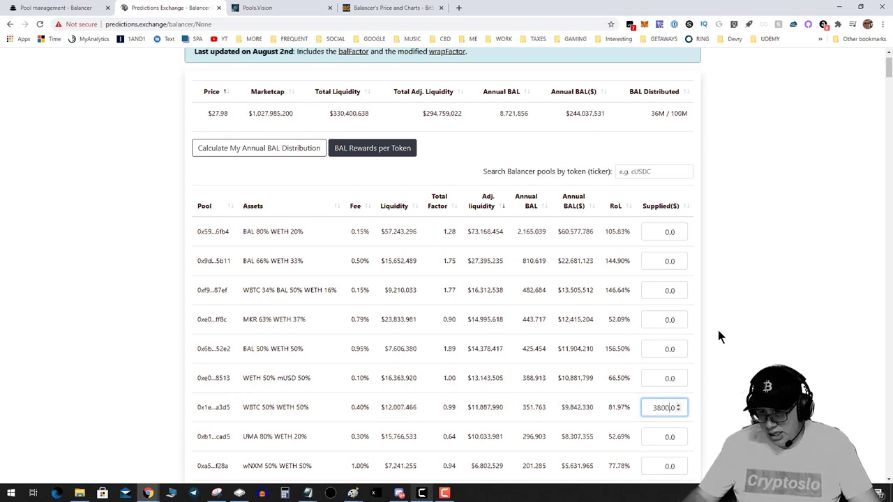
# Switch to the Pools.Vision tab and browse the MORE bookmarks folder.
pyautogui.click(285, 8)
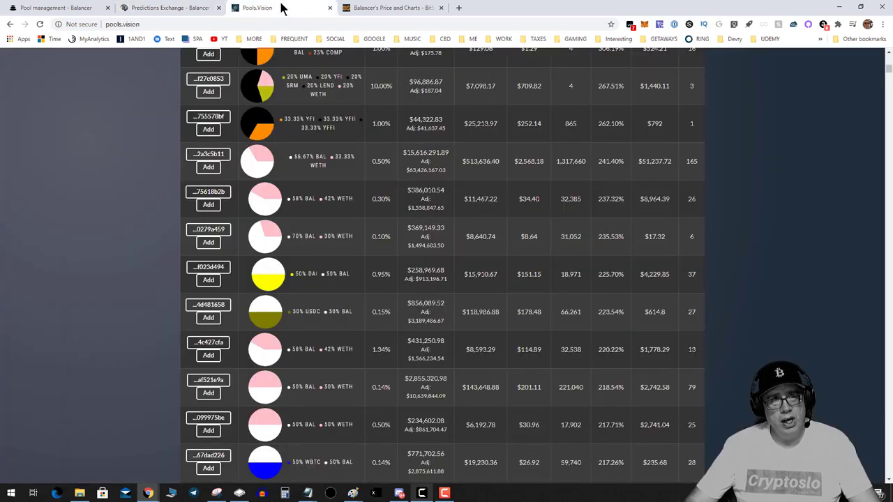
pyautogui.click(253, 38)
pyautogui.moveTo(300, 128)
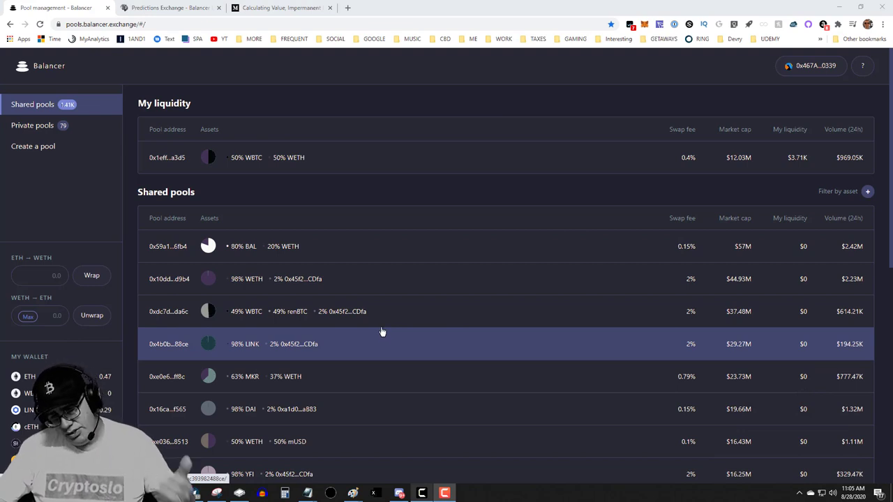
# Scroll through Balancer's Shared pools list.
pyautogui.scroll(-1, 381, 328)
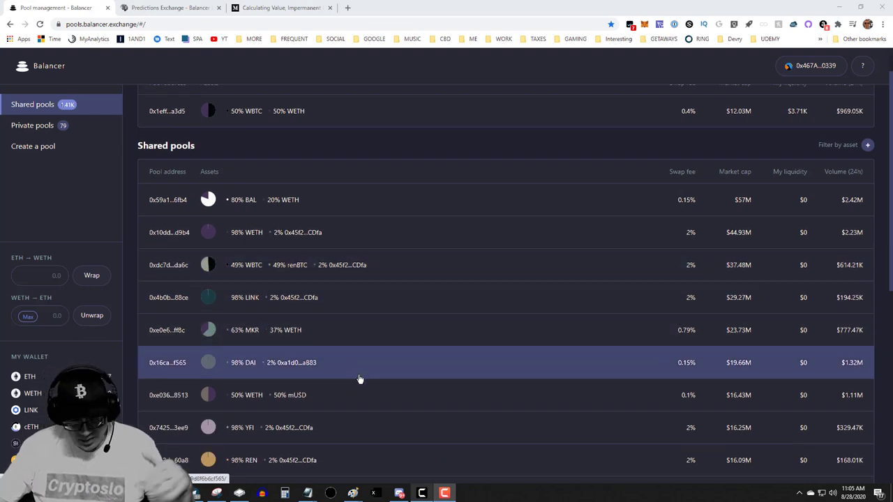
pyautogui.scroll(-2, 359, 379)
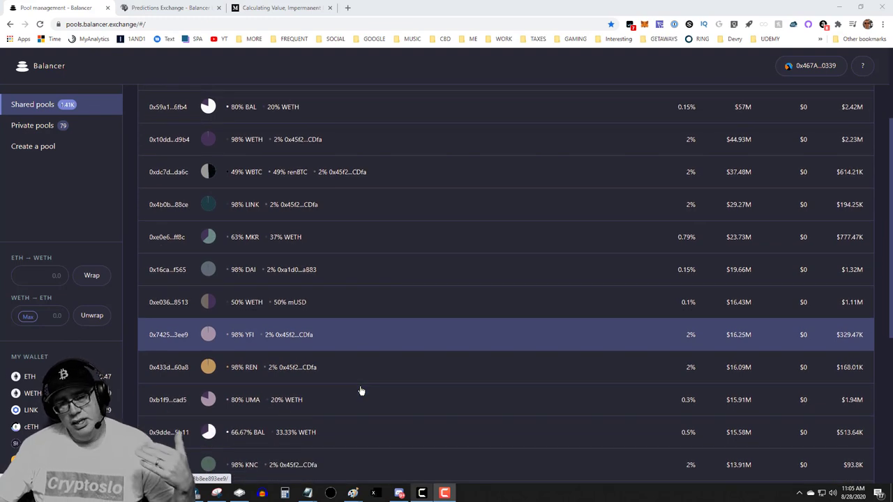
pyautogui.scroll(-1, 362, 384)
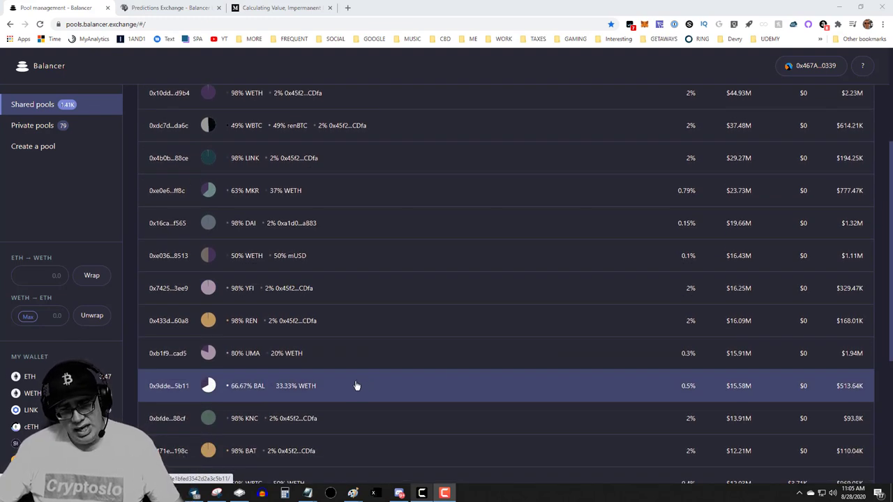
pyautogui.scroll(-1, 364, 402)
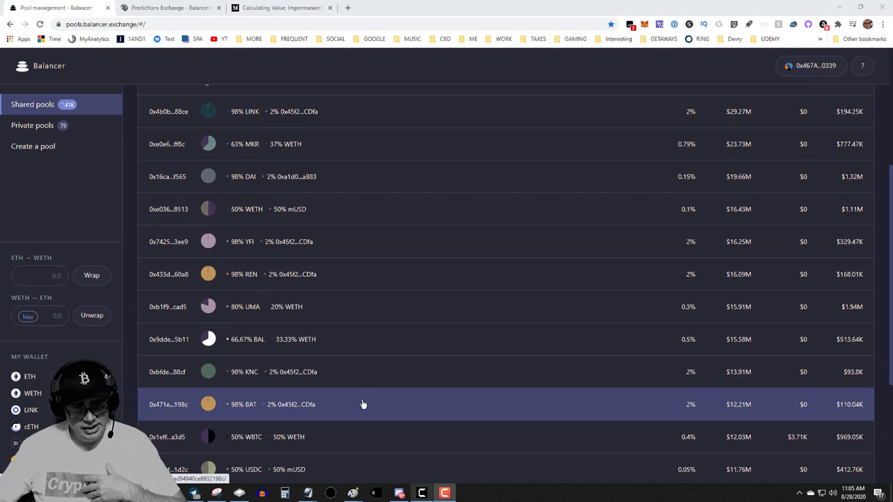
pyautogui.scroll(-2, 377, 403)
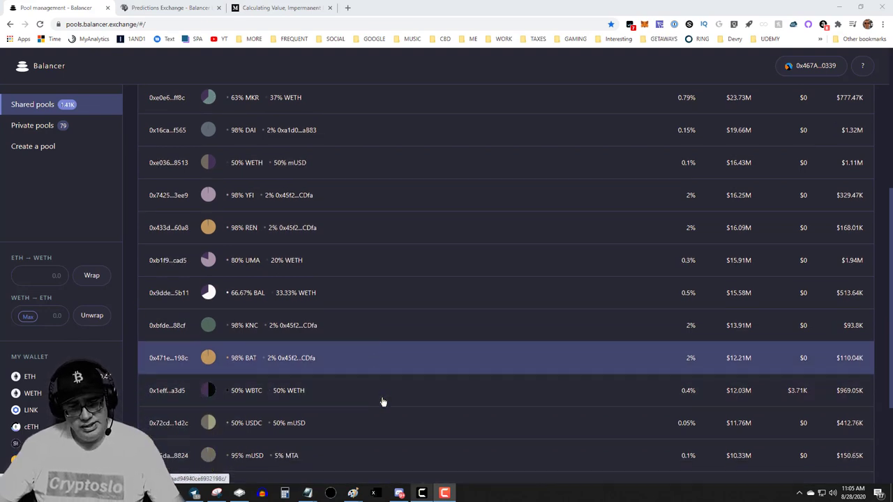
pyautogui.scroll(-3, 385, 399)
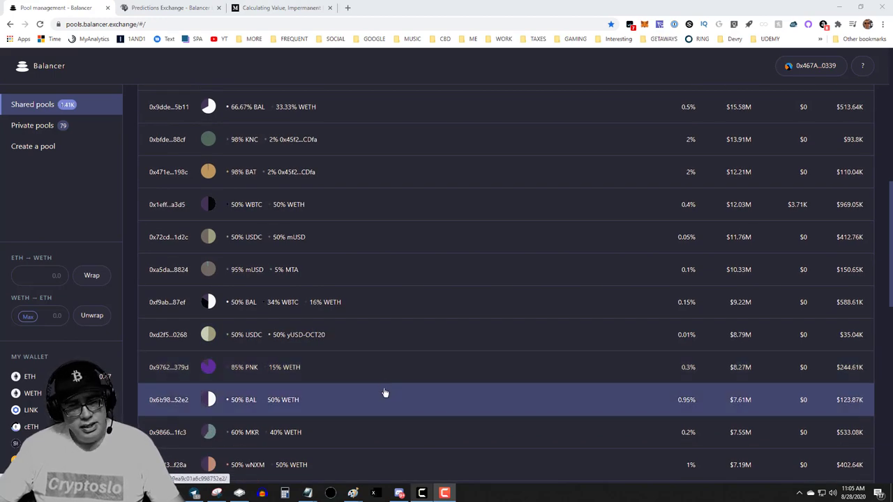
pyautogui.scroll(7, 380, 395)
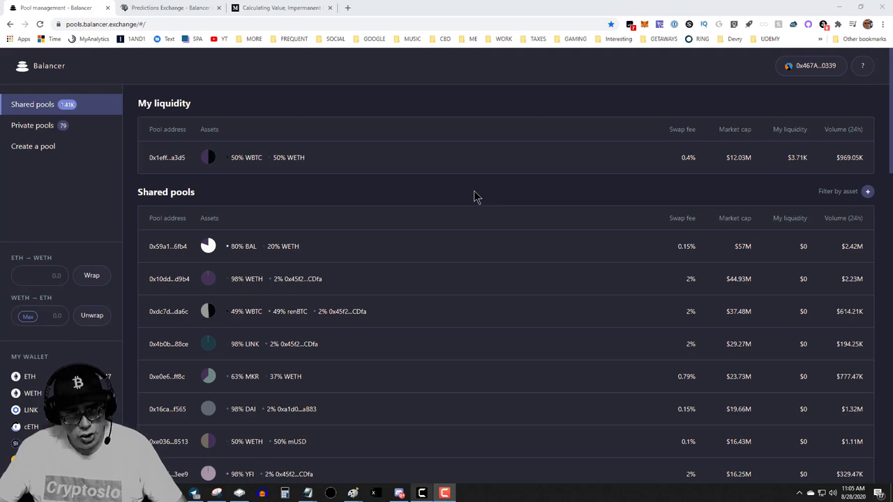
# Open BitScreener in a new tab from MORE > CHARTS AND NEWS.
pyautogui.click(298, 7)
pyautogui.click(347, 9)
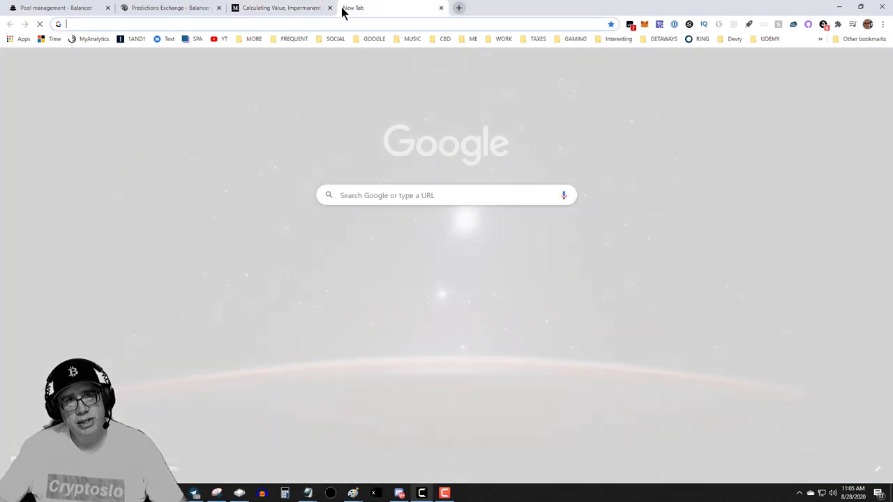
pyautogui.click(253, 39)
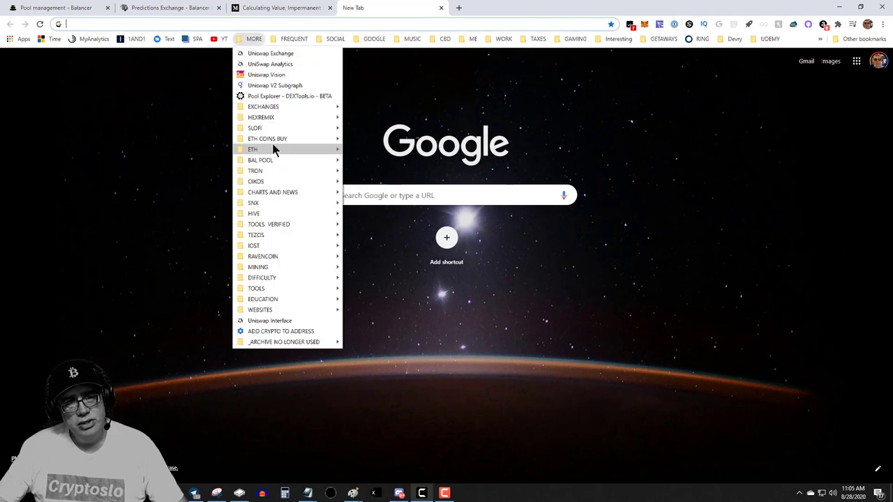
pyautogui.moveTo(285, 194)
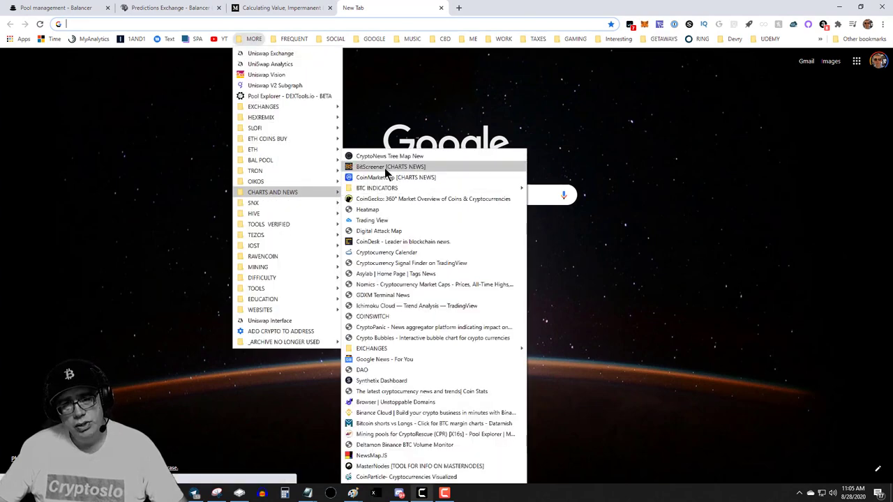
pyautogui.click(386, 167)
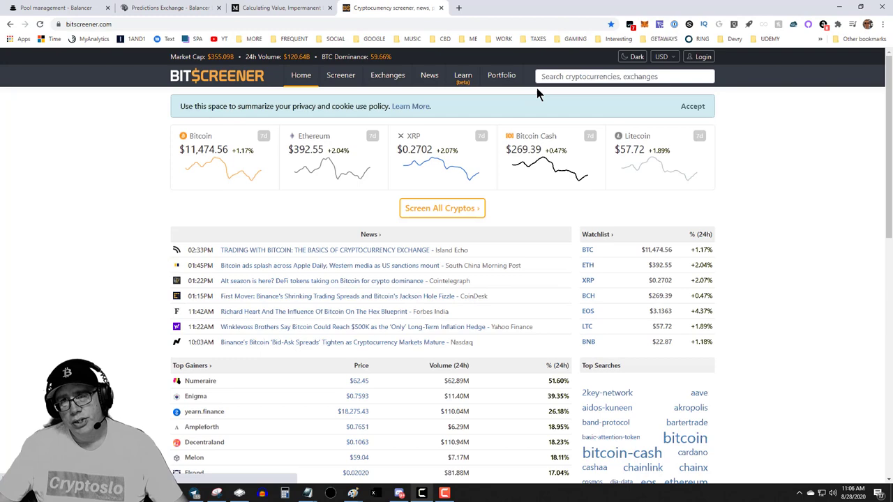
# Look up the Balancer (BAL) coin on BitScreener at $27.88, then return to the Medium article.
pyautogui.click(553, 77)
pyautogui.write('balan')
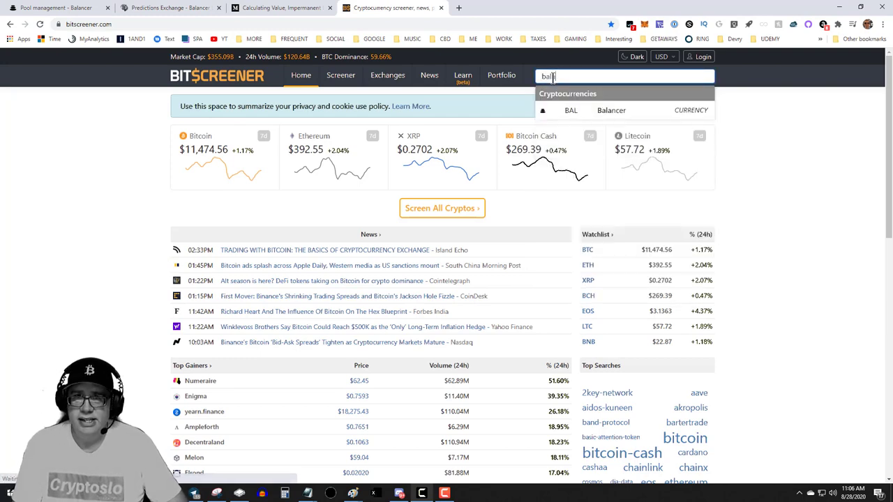
pyautogui.click(586, 116)
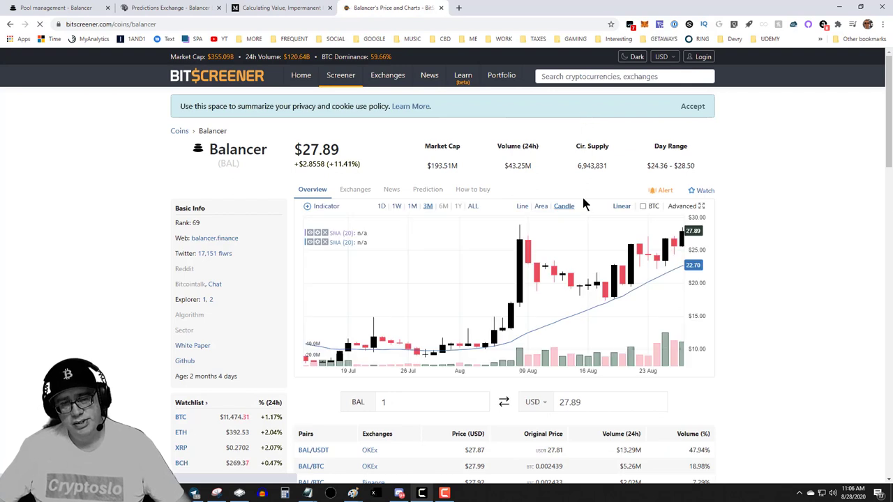
pyautogui.doubleClick(329, 153)
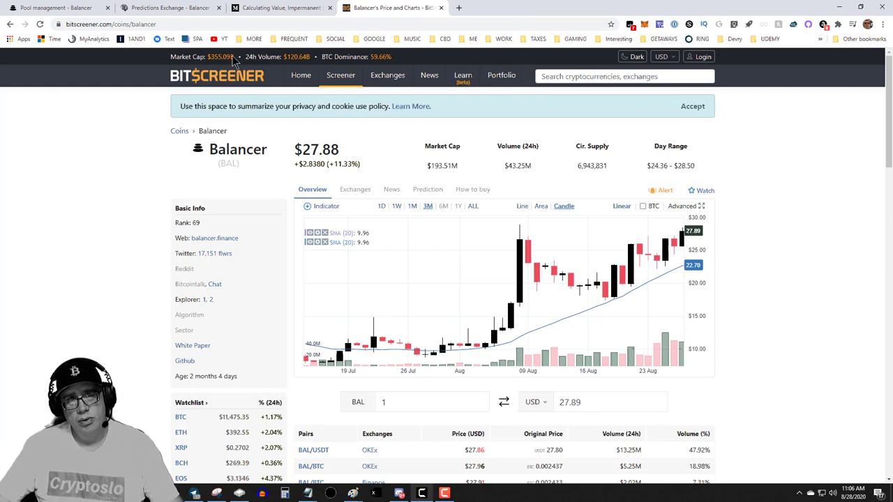
pyautogui.click(279, 8)
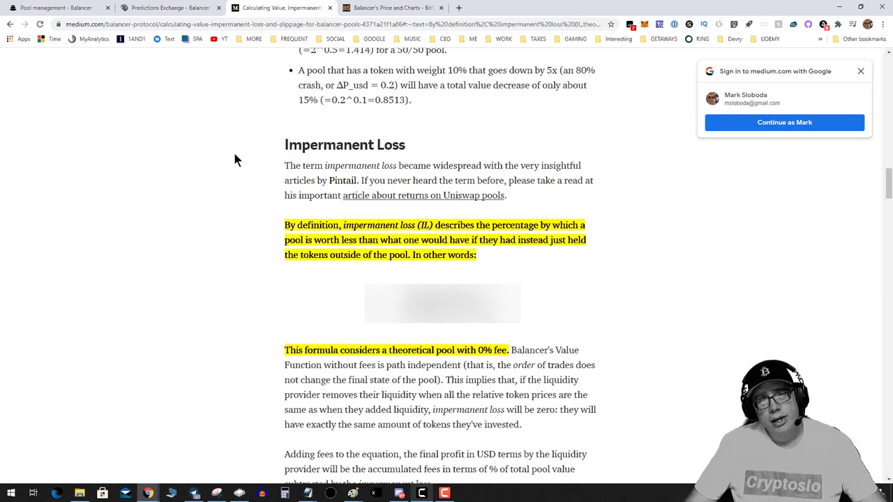
# Glance at Predictions Exchange, return to the Medium article, and select its address.
pyautogui.click(187, 8)
pyautogui.click(235, 7)
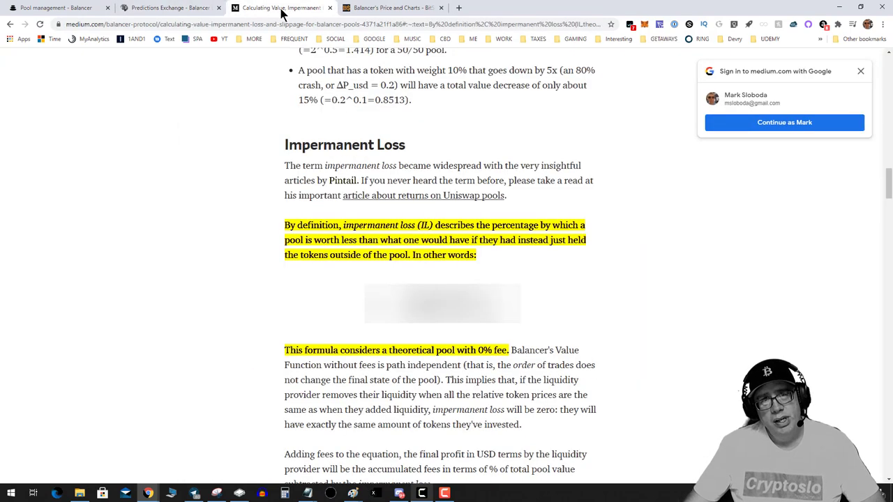
pyautogui.click(283, 24)
# Open the DEXTools Pool Explorer bookmark, then load pools.vision via the address bar.
pyautogui.click(254, 38)
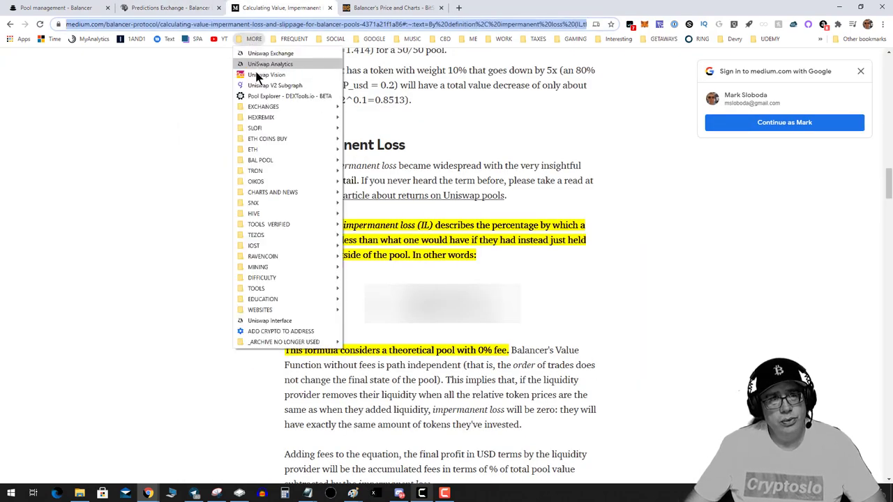
pyautogui.press('Return')
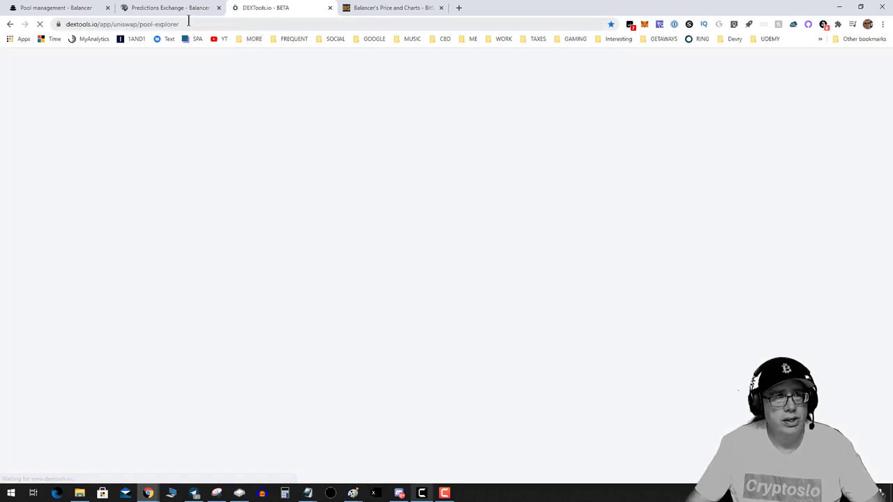
pyautogui.click(188, 20)
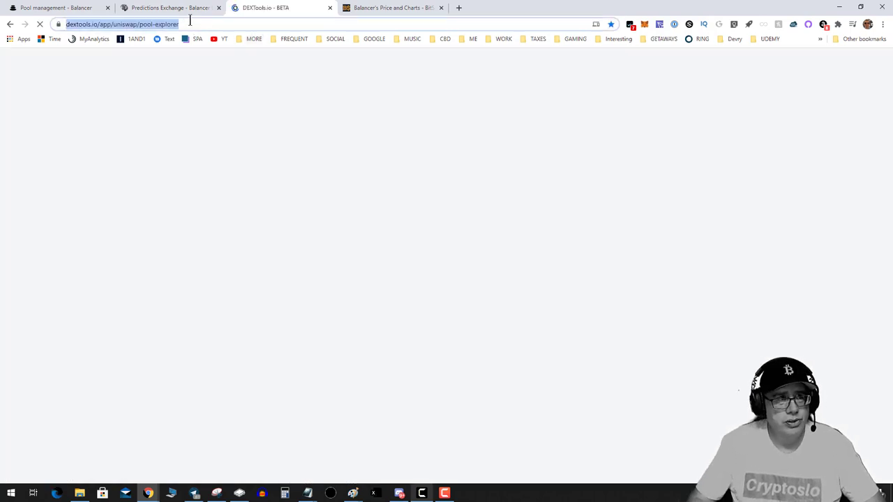
pyautogui.write('pools')
pyautogui.press('Return')
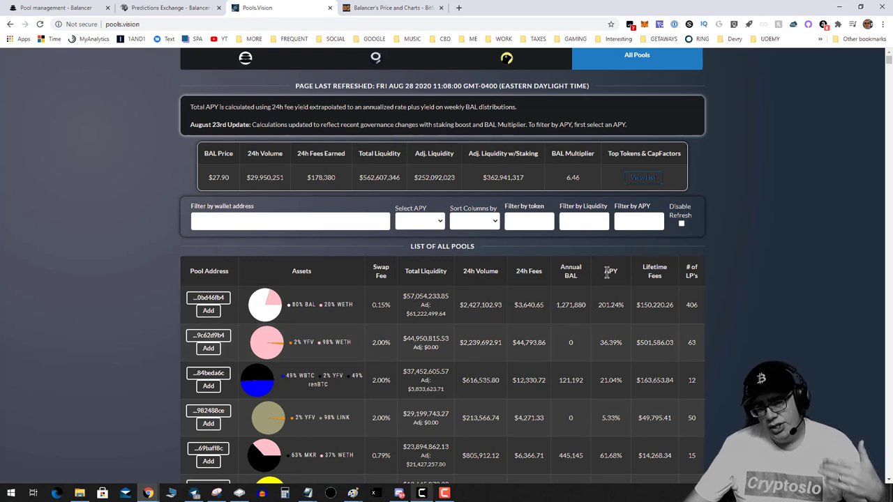
pyautogui.click(478, 222)
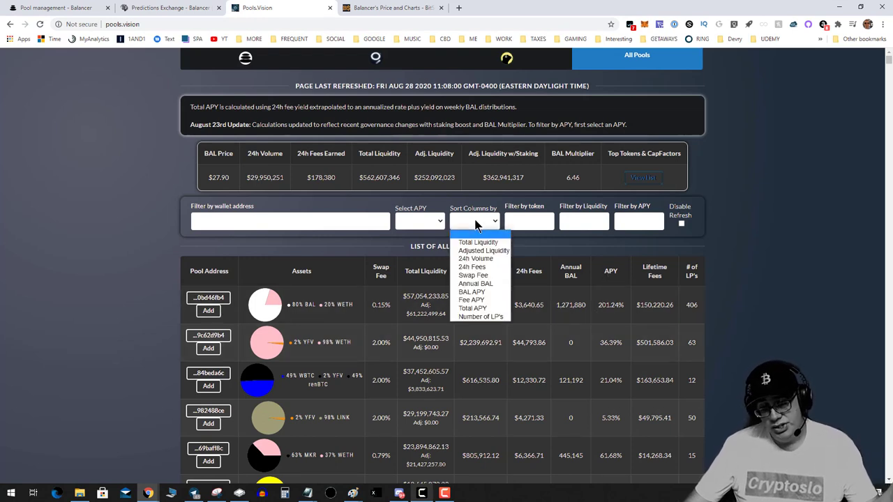
pyautogui.click(472, 309)
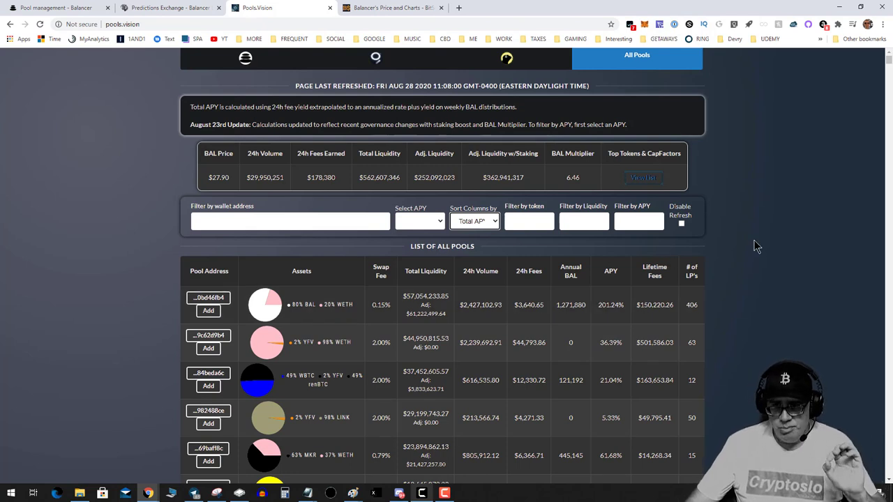
pyautogui.click(499, 237)
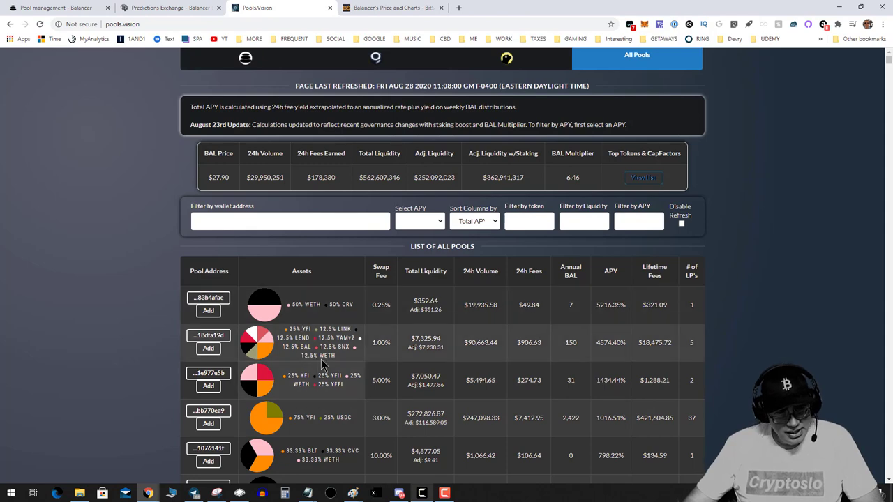
pyautogui.scroll(-3, 331, 434)
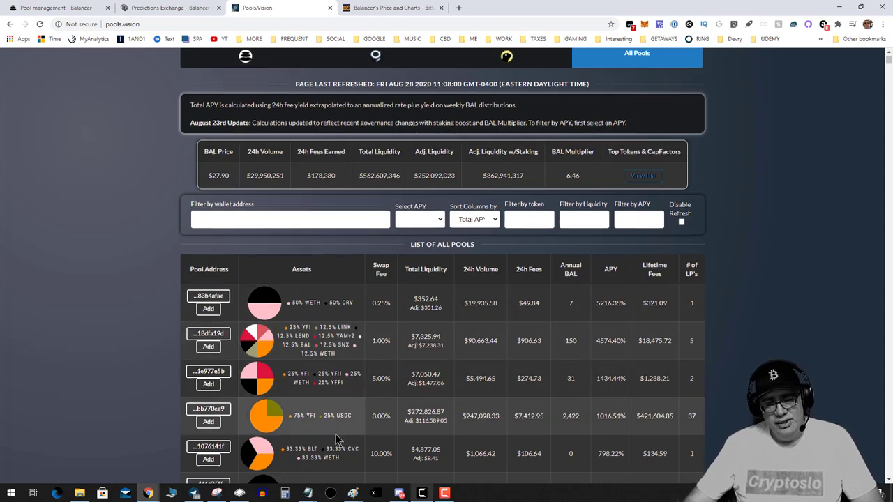
pyautogui.scroll(-1, 335, 438)
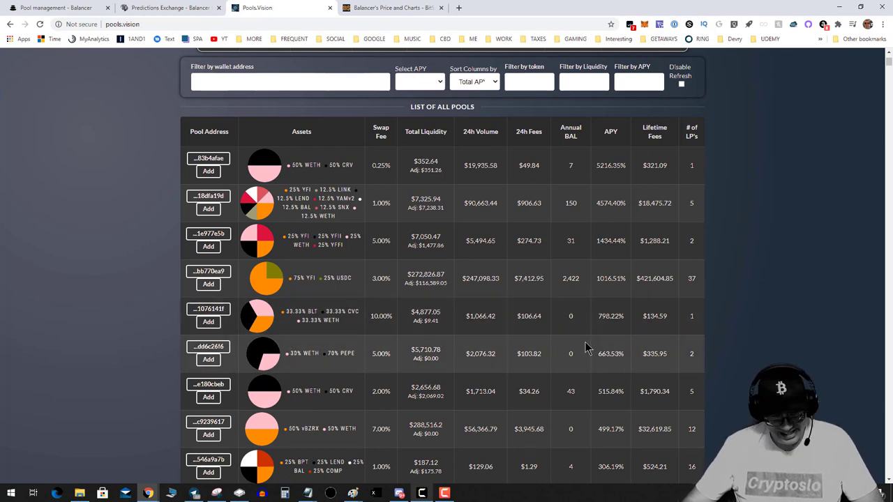
pyautogui.scroll(-3, 590, 356)
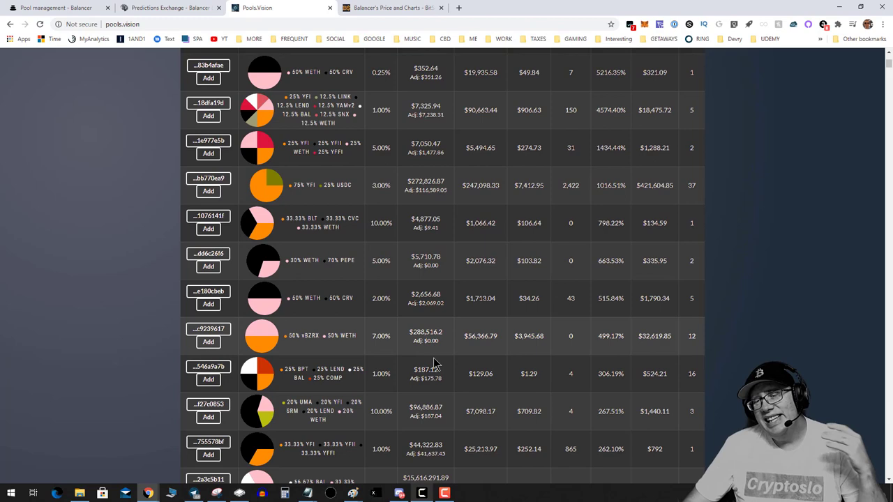
pyautogui.scroll(3, 437, 363)
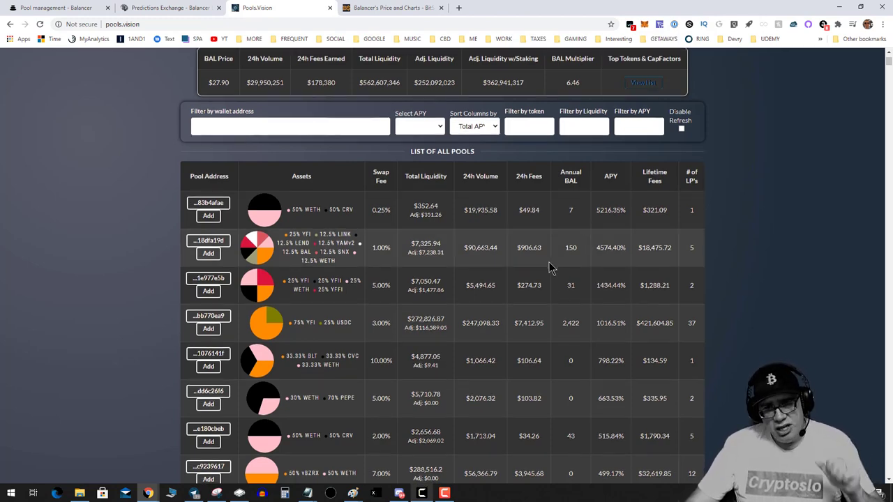
pyautogui.scroll(-3, 579, 262)
pyautogui.scroll(-2, 596, 288)
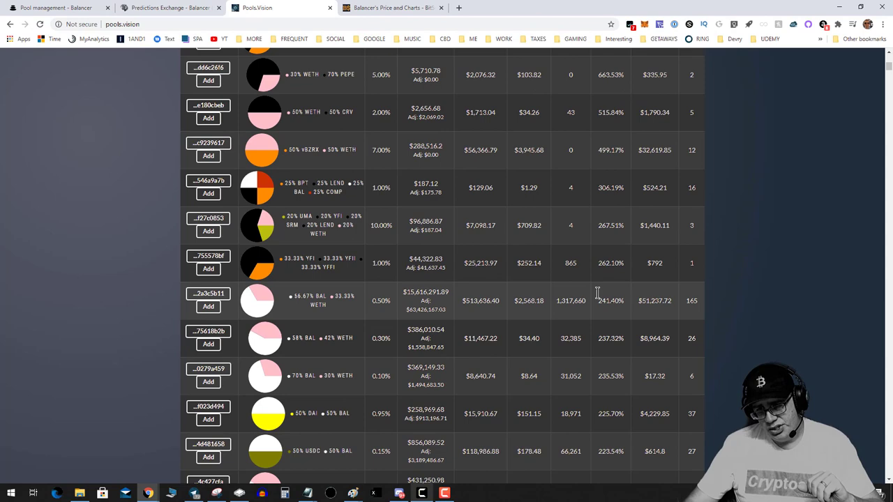
pyautogui.scroll(-1, 602, 392)
pyautogui.scroll(-1, 602, 392)
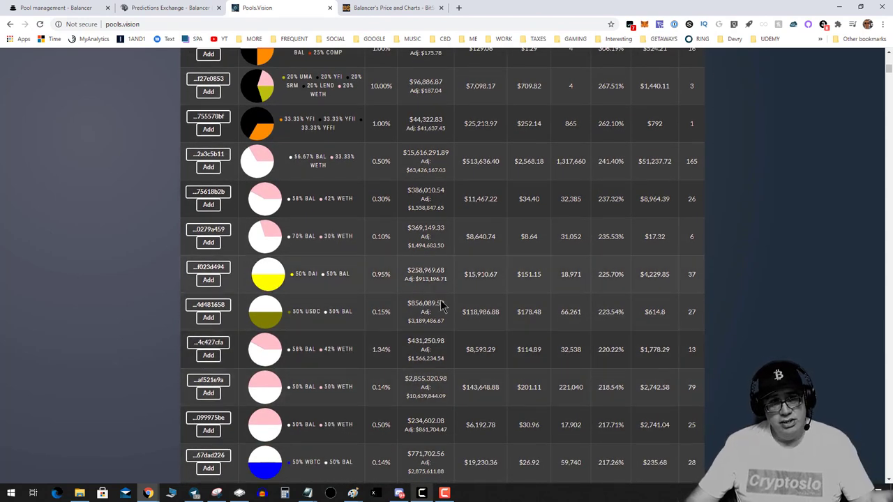
# Sort the Predictions Exchange pools by Return on Liquidity, highest first.
pyautogui.click(170, 8)
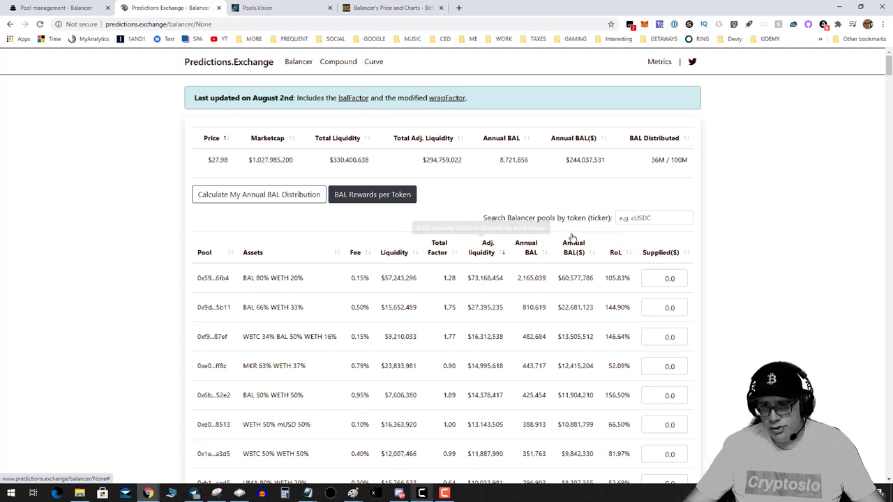
pyautogui.click(615, 253)
pyautogui.click(615, 252)
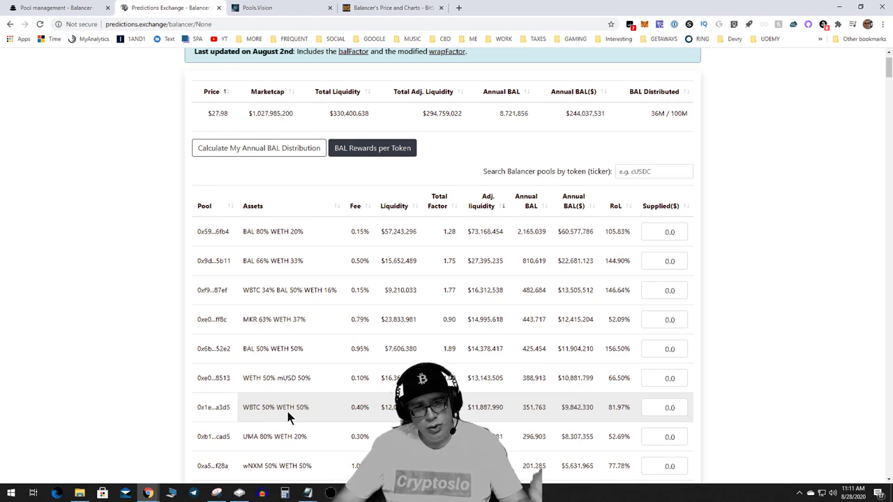
# Enter 3800 as the WBTC 50% WETH 50% pool's supplied amount.
pyautogui.click(653, 410)
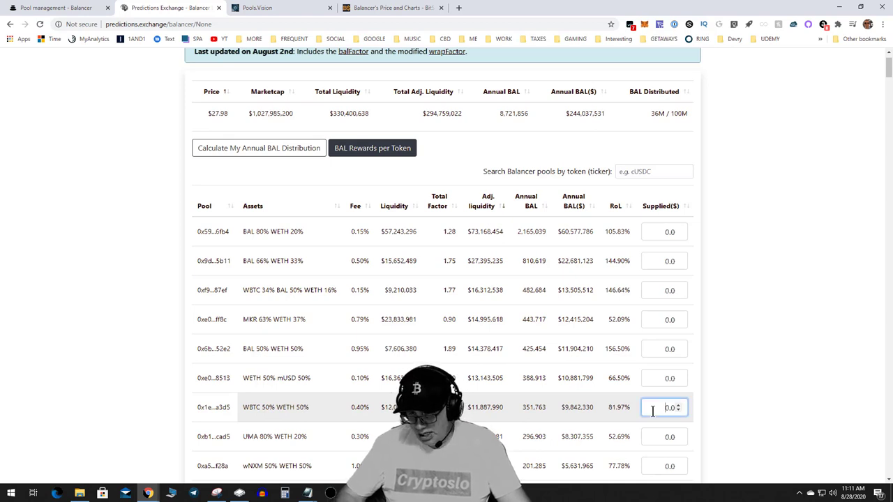
pyautogui.write('3800')
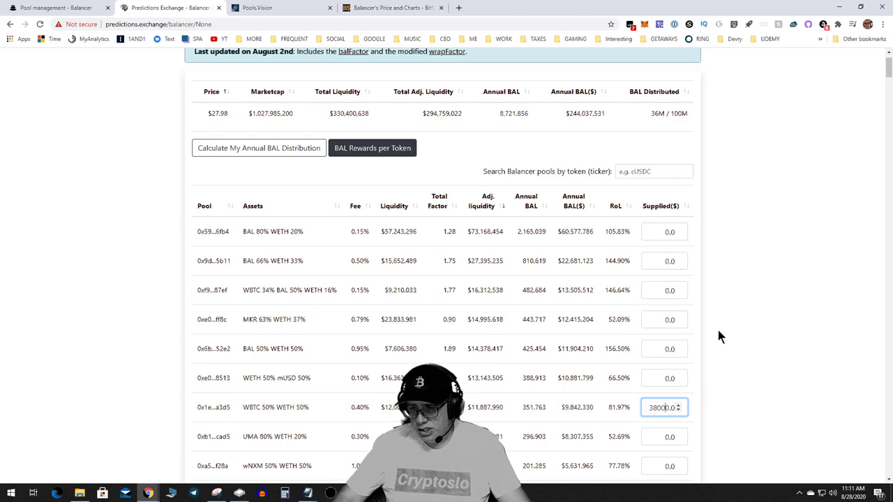
pyautogui.click(283, 9)
# Open the saved WETH BTC Balancer pool page and view its WBTC and WETH balances.
pyautogui.click(252, 40)
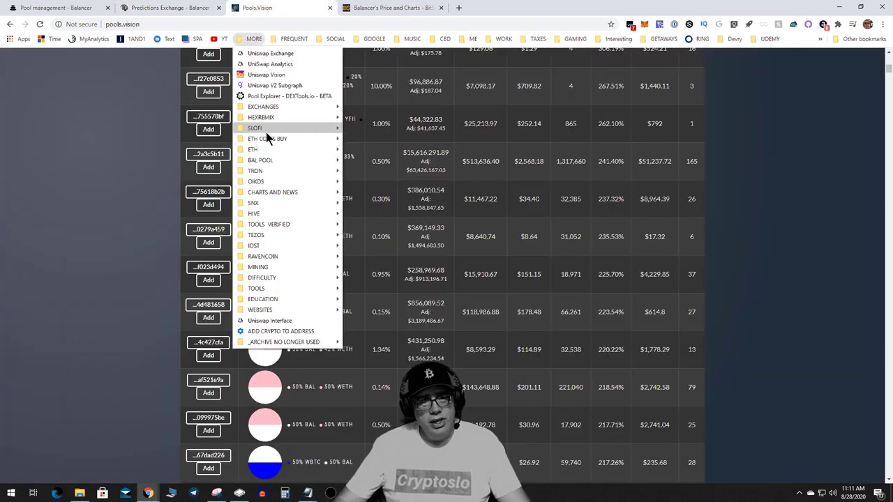
pyautogui.moveTo(266, 130)
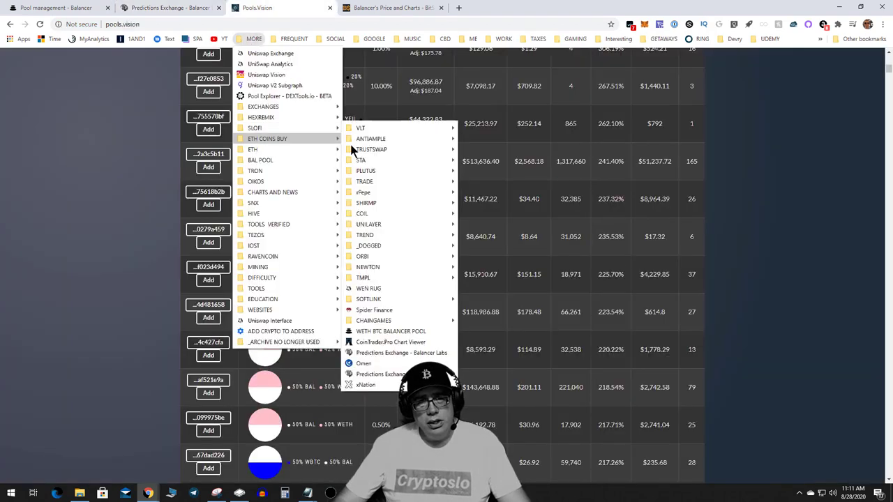
pyautogui.click(394, 331)
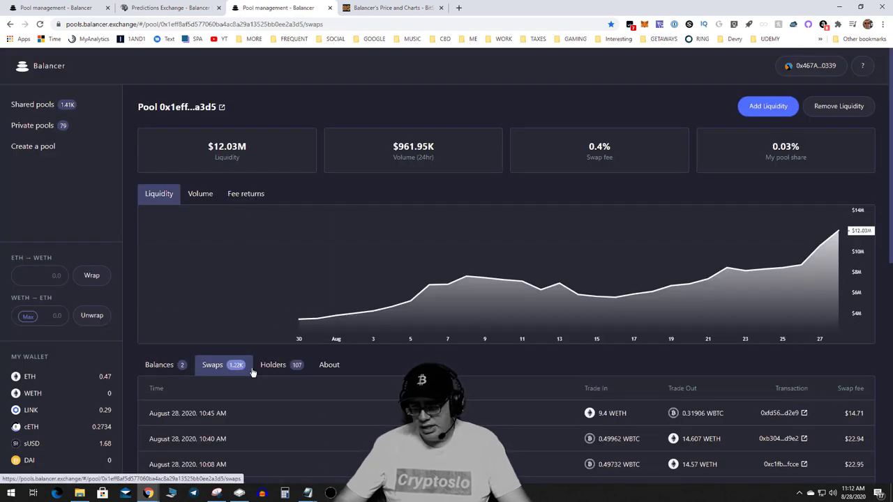
pyautogui.click(160, 366)
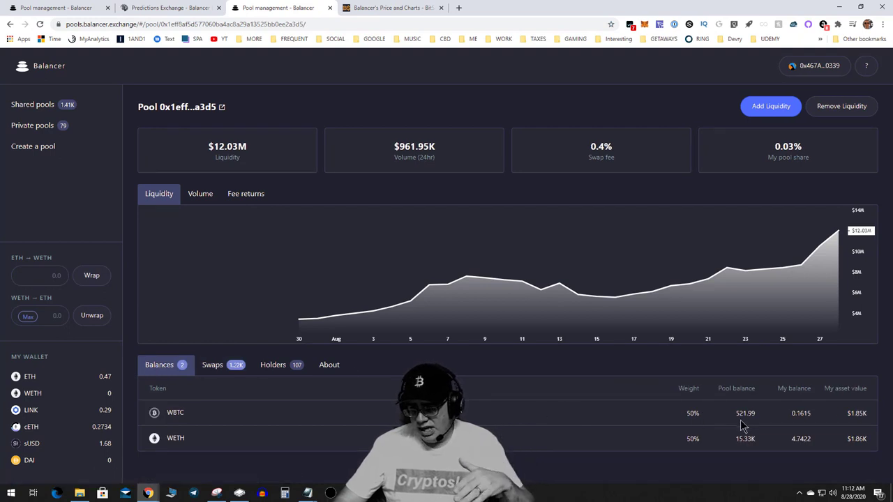
pyautogui.click(171, 8)
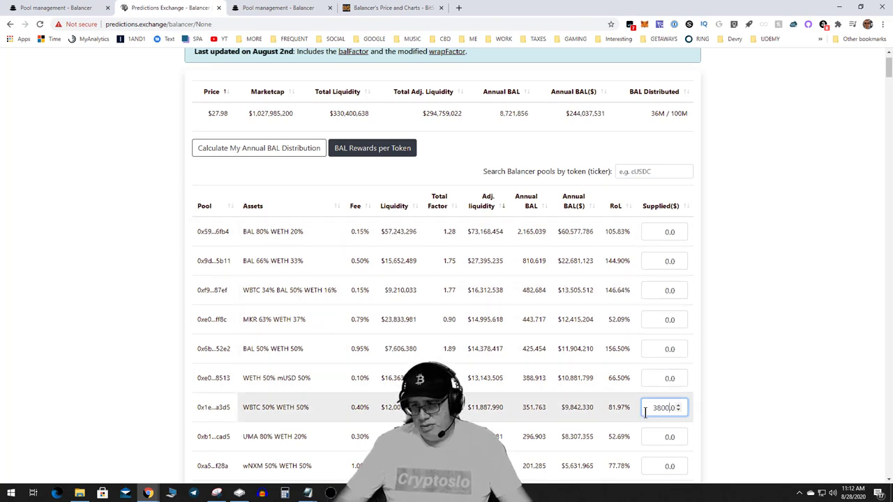
# Calculate the annual BAL distribution: 111.32 BAL ($3,114.8), an 81.97% return on $3,800.
pyautogui.click(243, 148)
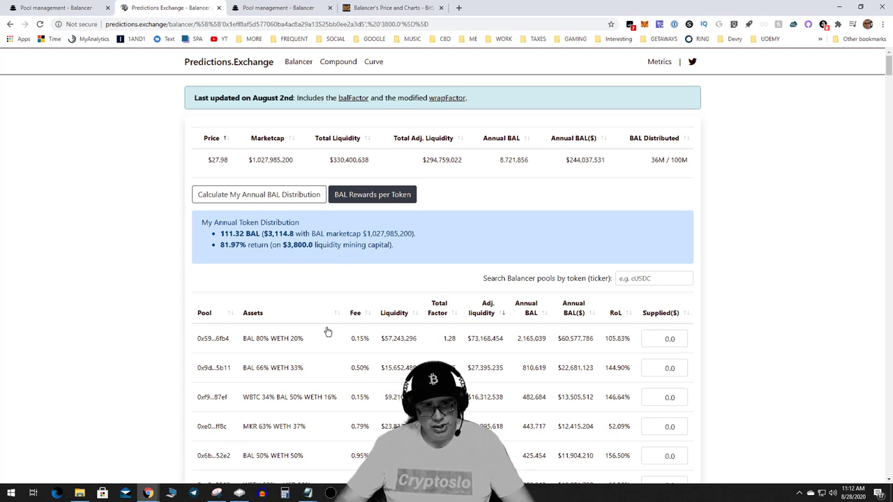
# In Calculator, compute 111 × 12 = 1,332.
pyautogui.click(285, 494)
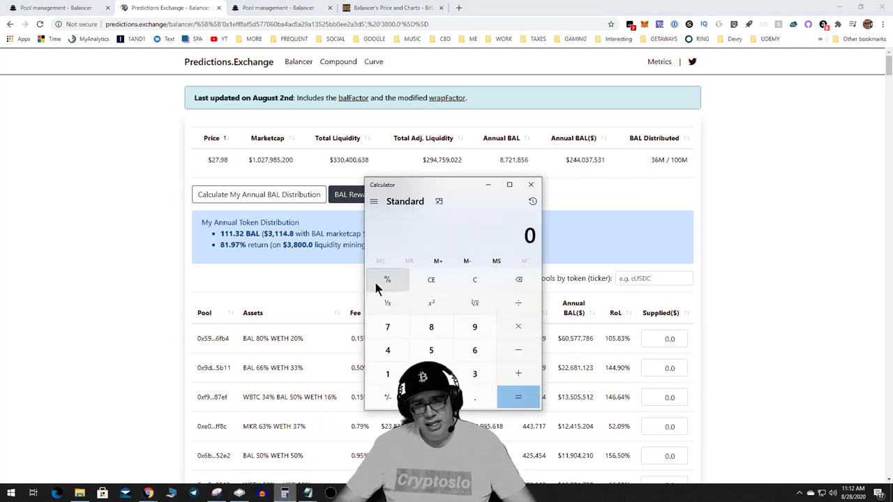
pyautogui.doubleClick(385, 375)
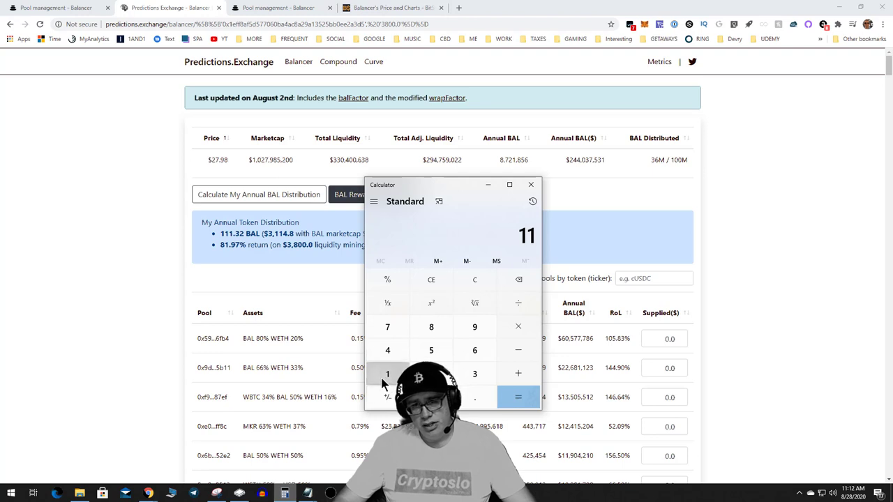
pyautogui.click(385, 377)
pyautogui.click(519, 328)
pyautogui.click(399, 373)
pyautogui.click(431, 374)
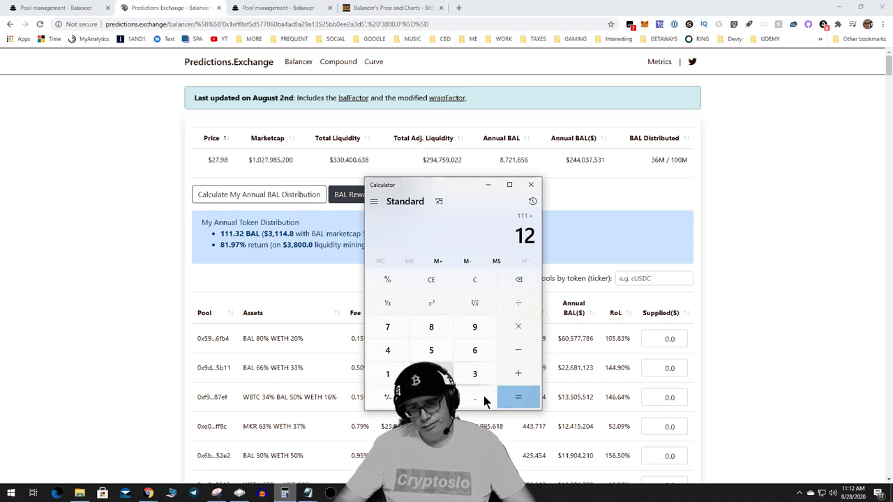
pyautogui.click(520, 397)
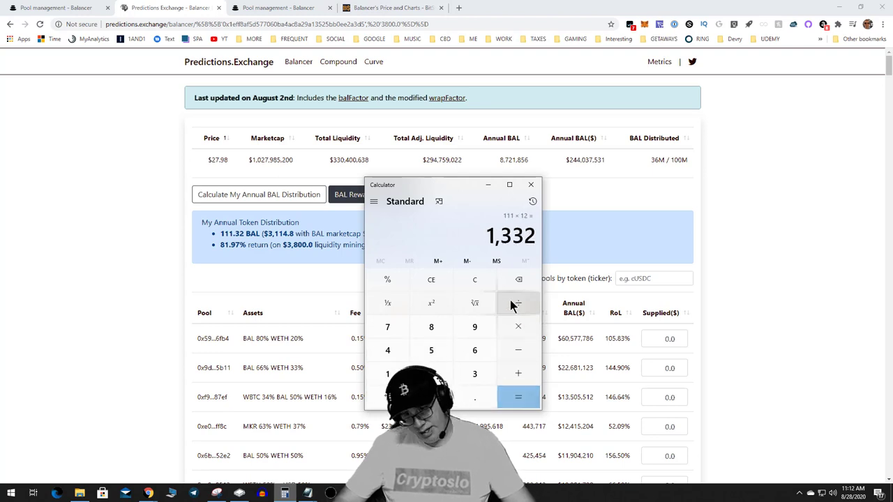
# Clear and compute the weekly BAL estimate 111 ÷ 12 ÷ 4 = 2.3125.
pyautogui.click(474, 281)
pyautogui.click(395, 380)
pyautogui.click(395, 381)
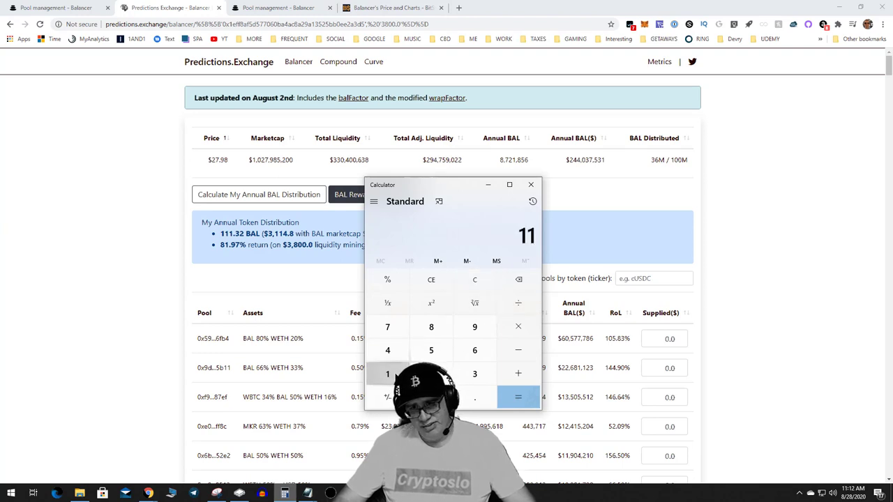
pyautogui.click(395, 381)
pyautogui.click(518, 303)
pyautogui.click(388, 374)
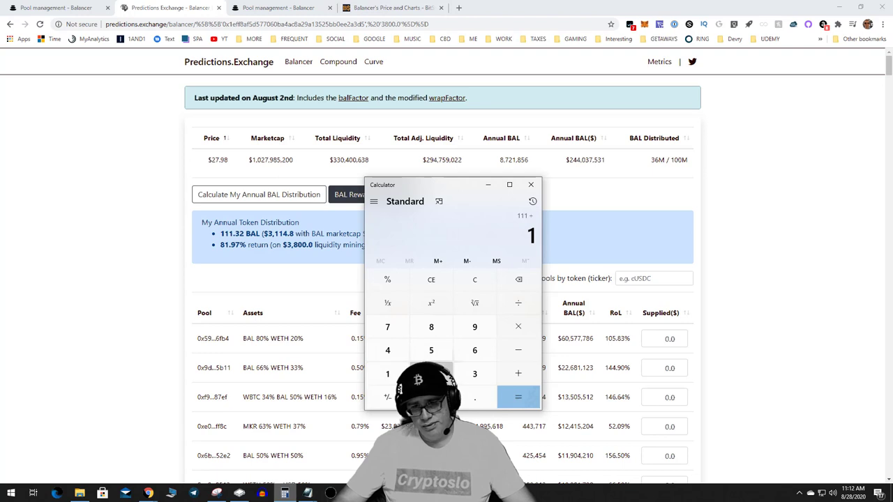
pyautogui.click(431, 374)
pyautogui.click(519, 397)
pyautogui.click(519, 303)
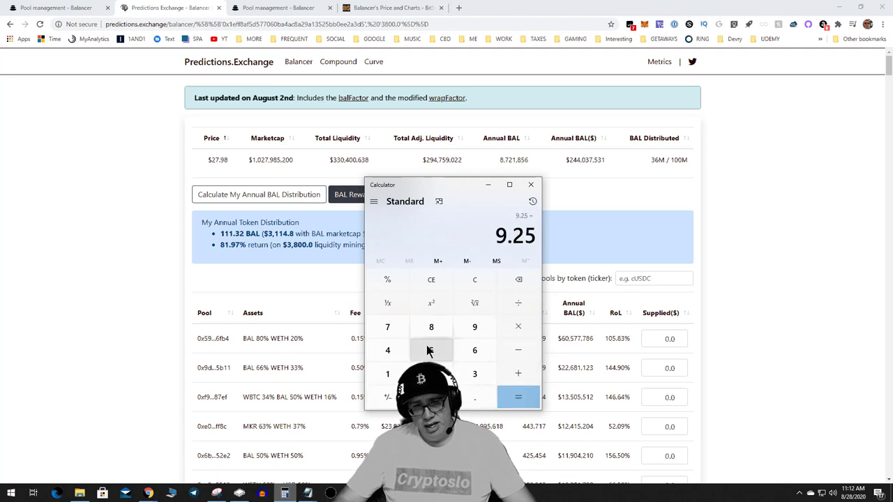
pyautogui.click(388, 353)
pyautogui.click(513, 395)
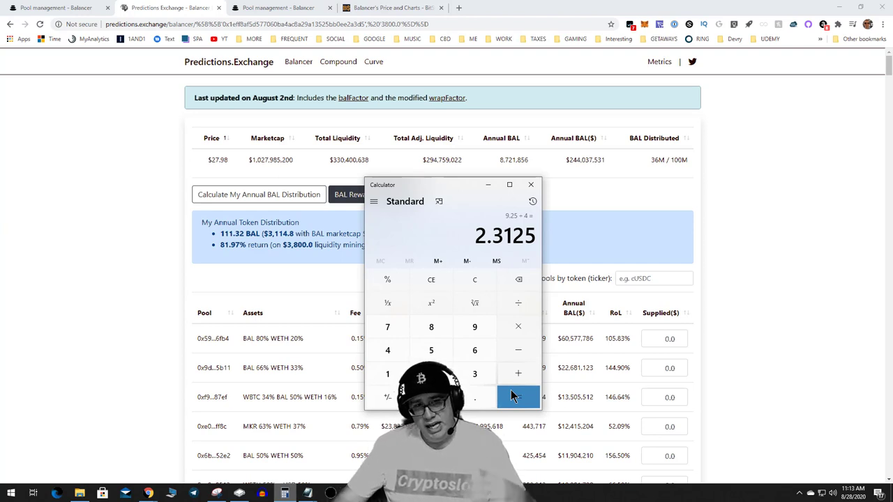
# Bring the Predictions Exchange page back and scroll down its pool table.
pyautogui.click(714, 312)
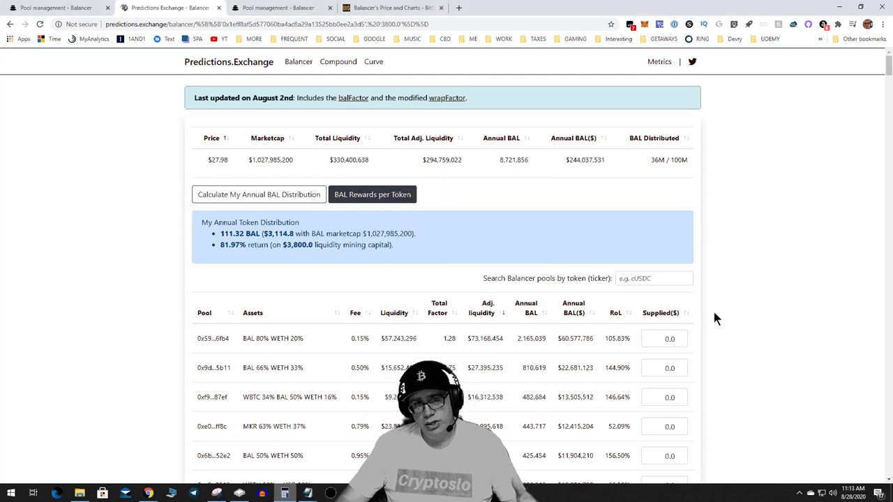
pyautogui.scroll(-4, 679, 367)
pyautogui.scroll(-2, 682, 361)
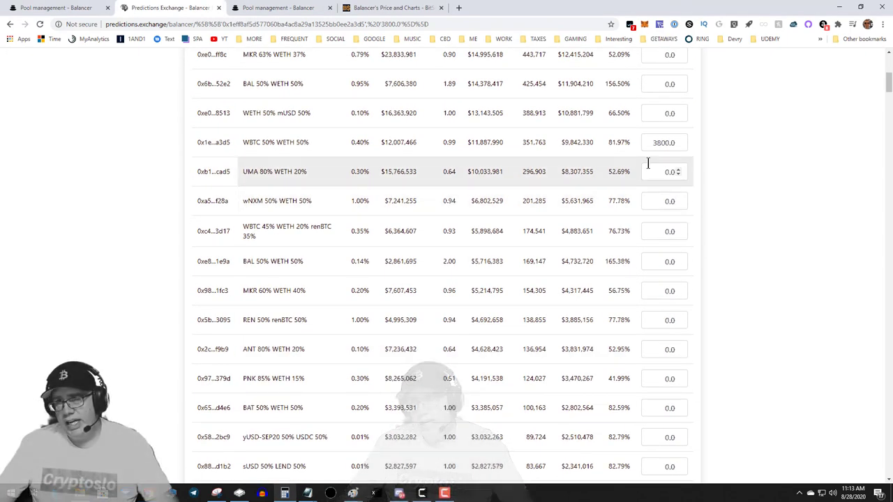
# Enter $10,000 supplied for WBTC/WETH and calculate: 292.95 BAL ($8,196.84) yearly, 81.97% return.
pyautogui.moveTo(649, 142); pyautogui.dragTo(706, 143)
pyautogui.write('10000')
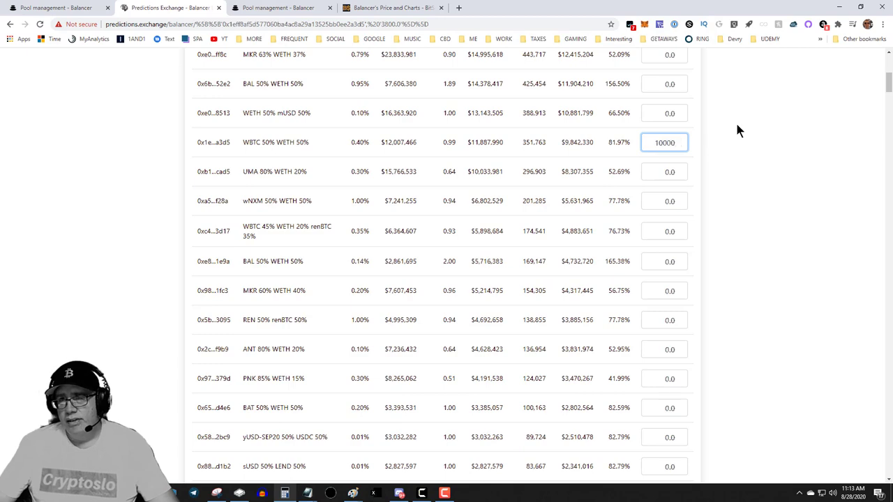
pyautogui.scroll(6, 736, 126)
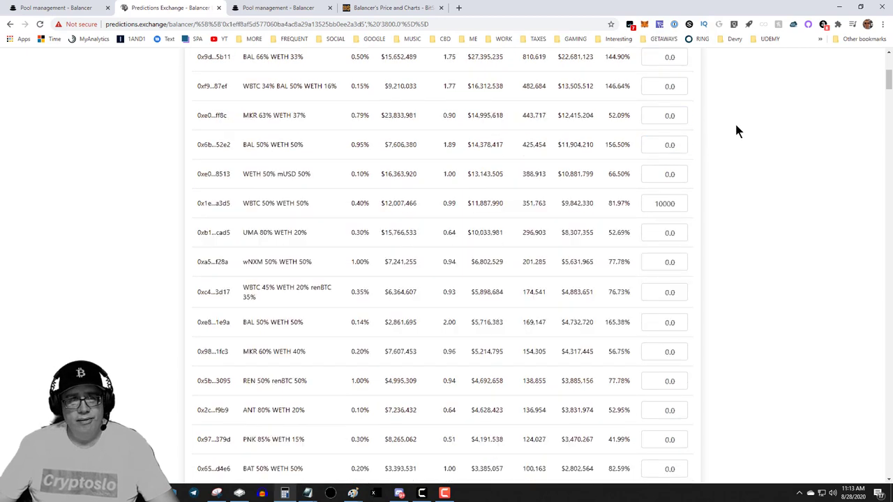
pyautogui.click(258, 195)
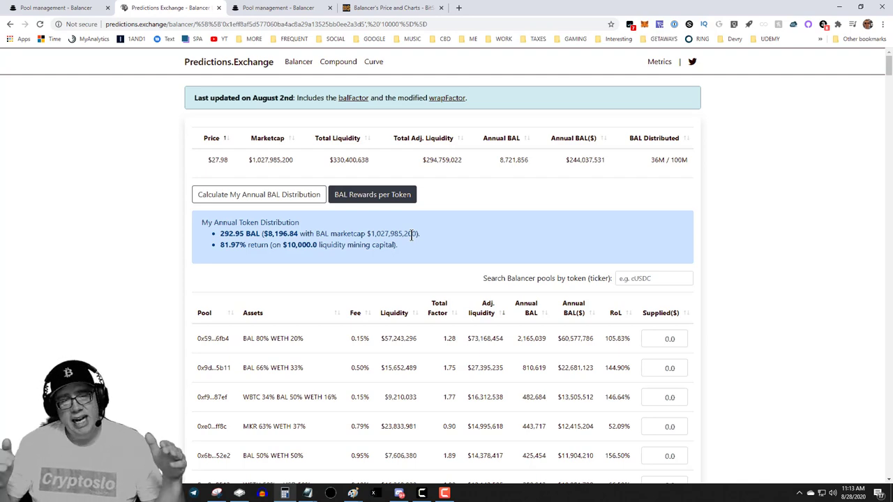
# Recalculate the annual BAL distribution with $100,000 supplied to the WBTC/WETH pool.
pyautogui.scroll(-5, 612, 325)
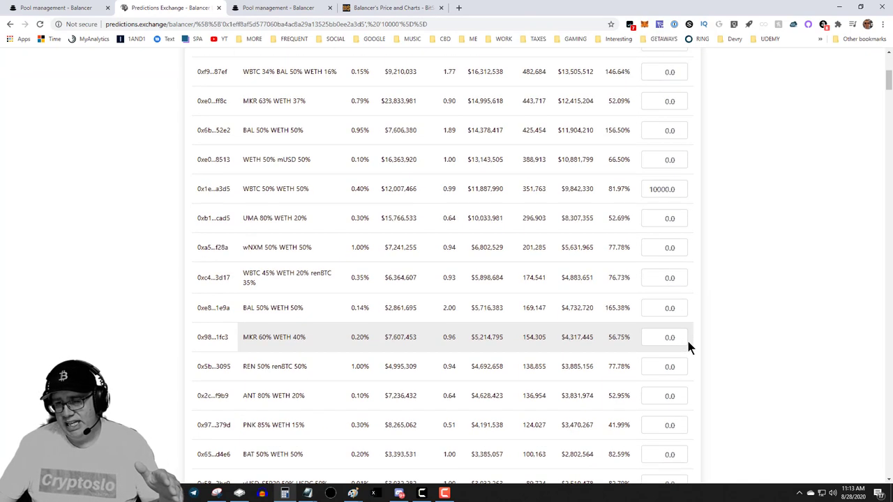
pyautogui.doubleClick(666, 190)
pyautogui.write('100')
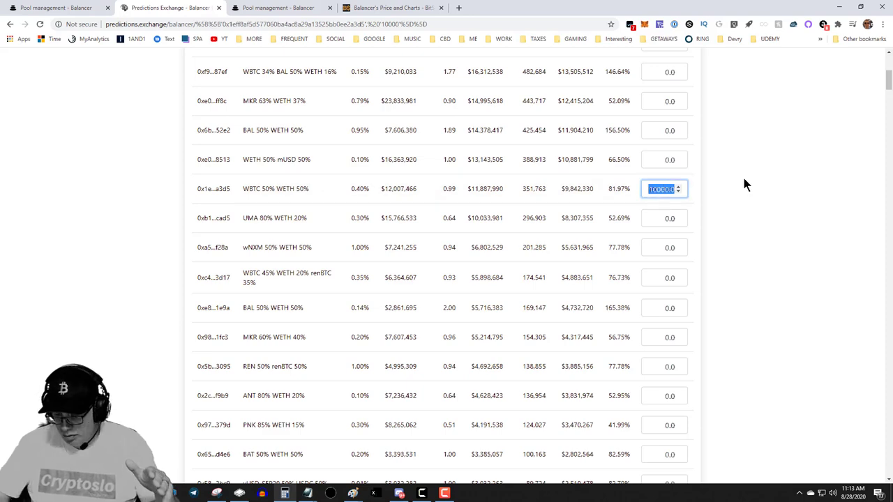
pyautogui.write('00')
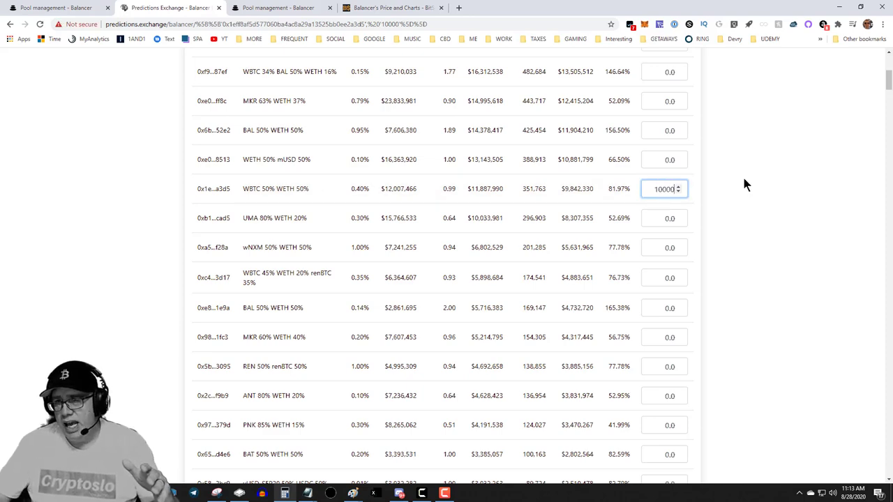
pyautogui.scroll(5, 767, 152)
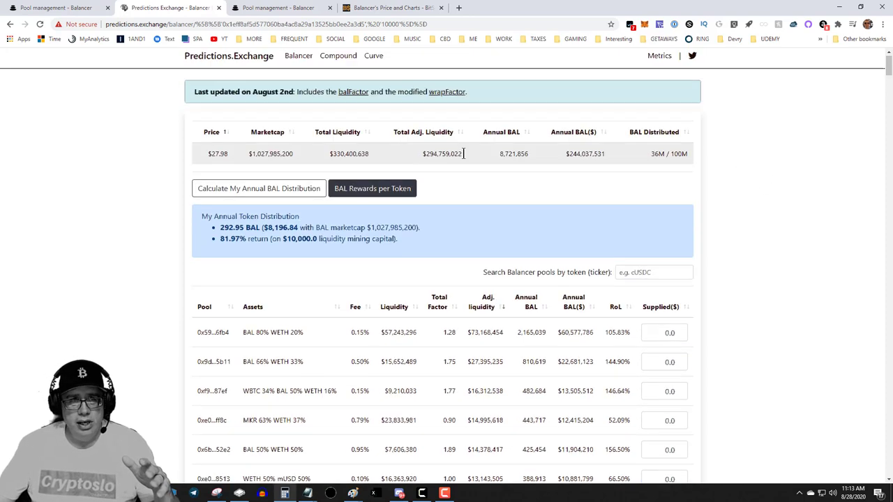
pyautogui.click(284, 201)
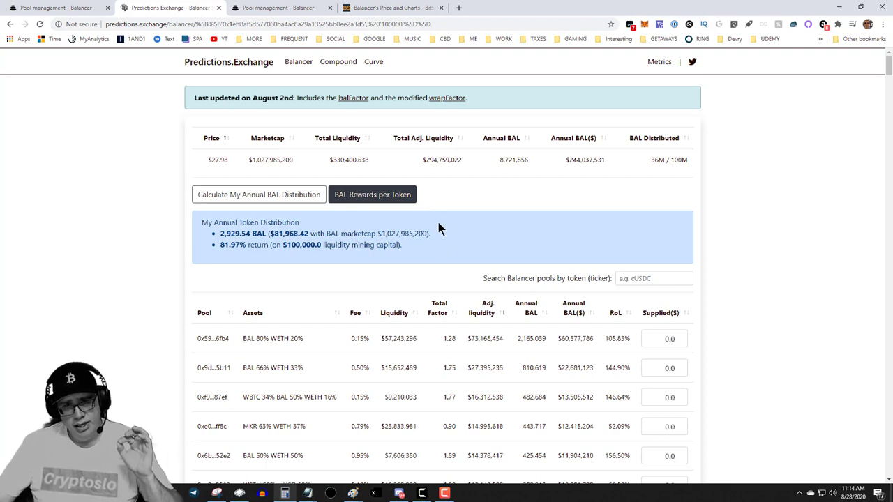
# Change the supplied amount to $3,800 and recalculate: 111.32 BAL ($3,114.8) yearly.
pyautogui.scroll(-5, 700, 298)
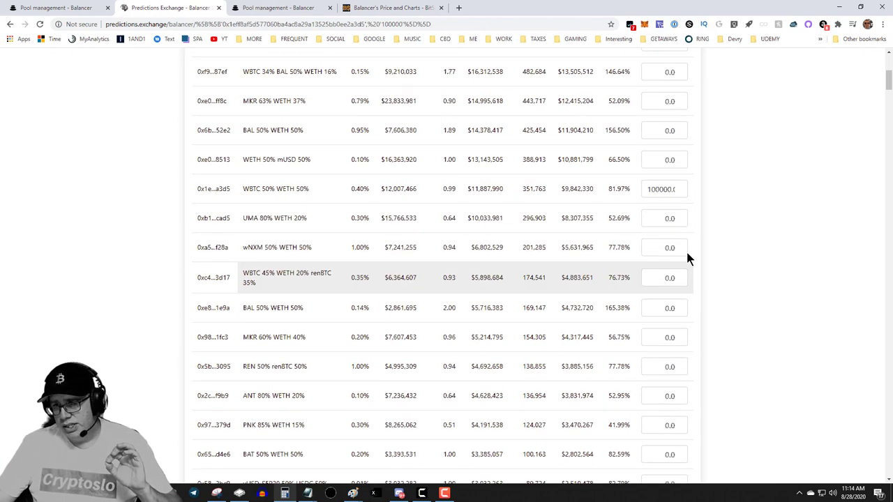
pyautogui.doubleClick(663, 189)
pyautogui.write('38')
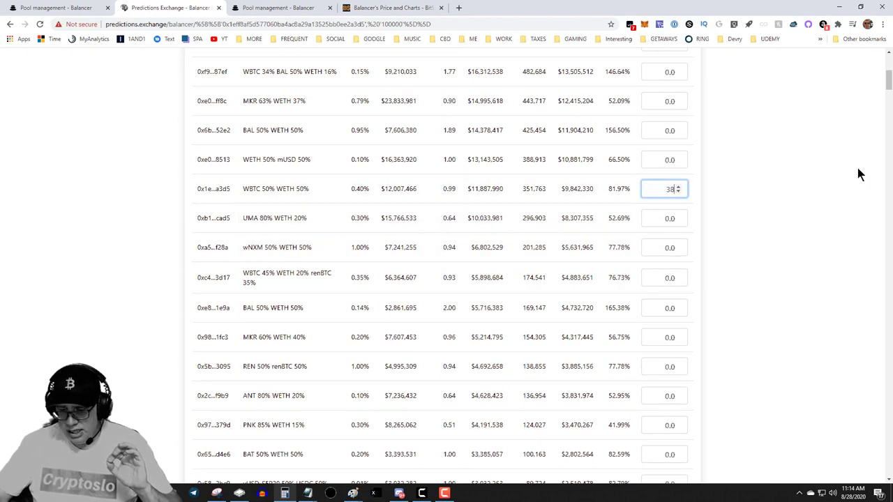
pyautogui.write('000')
pyautogui.click(698, 180)
pyautogui.scroll(5, 708, 172)
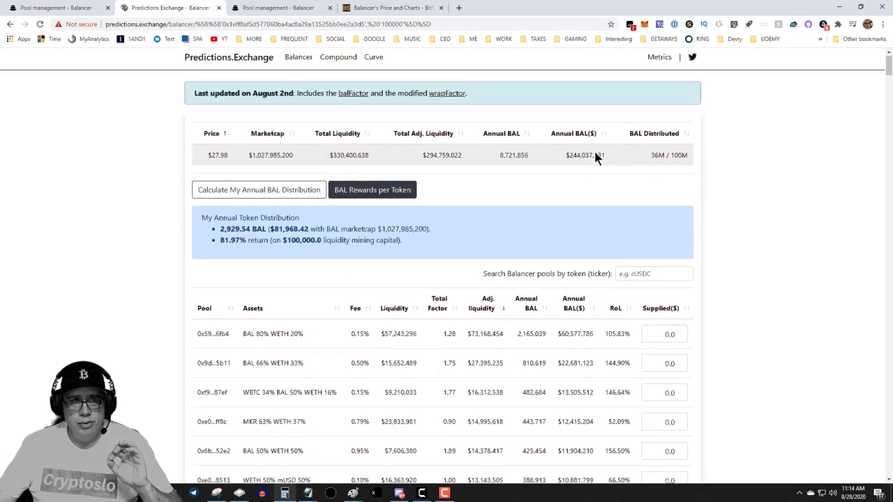
pyautogui.click(294, 193)
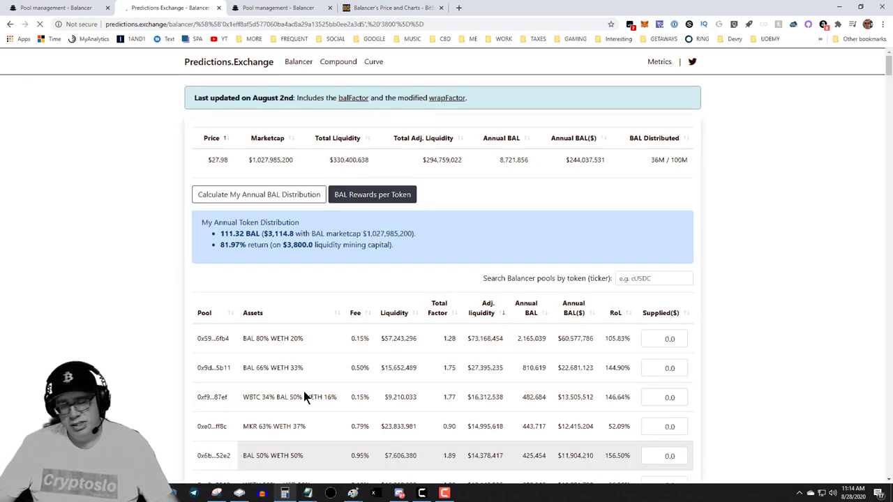
# In a cleared Calculator, divide 111 BAL by 12 and by 4 to get 2.3125 BAL weekly.
pyautogui.click(285, 493)
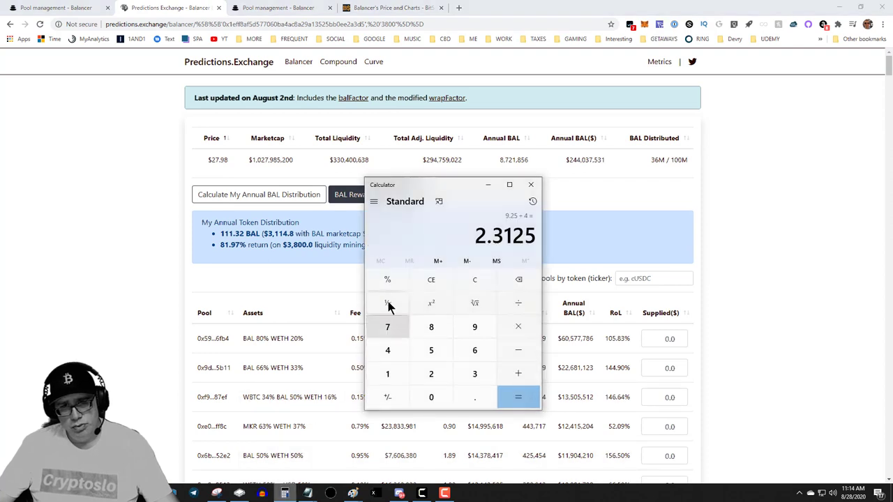
pyautogui.click(457, 279)
pyautogui.doubleClick(389, 375)
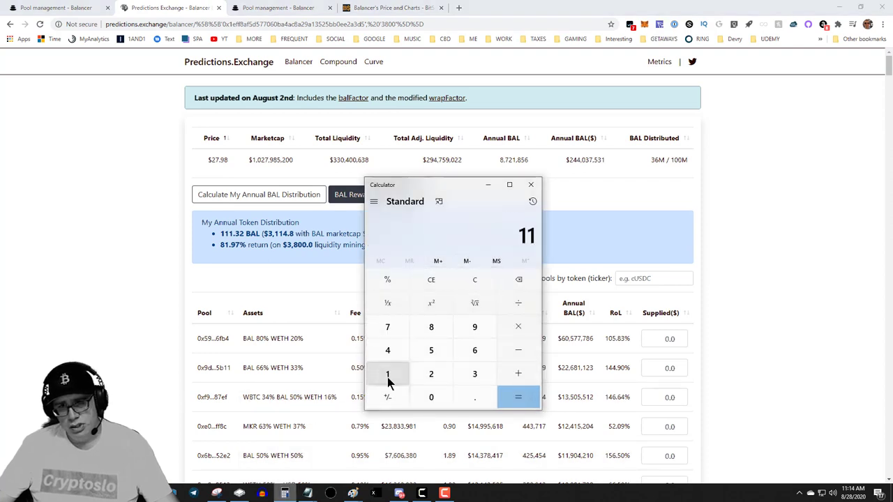
pyautogui.click(389, 377)
pyautogui.click(518, 303)
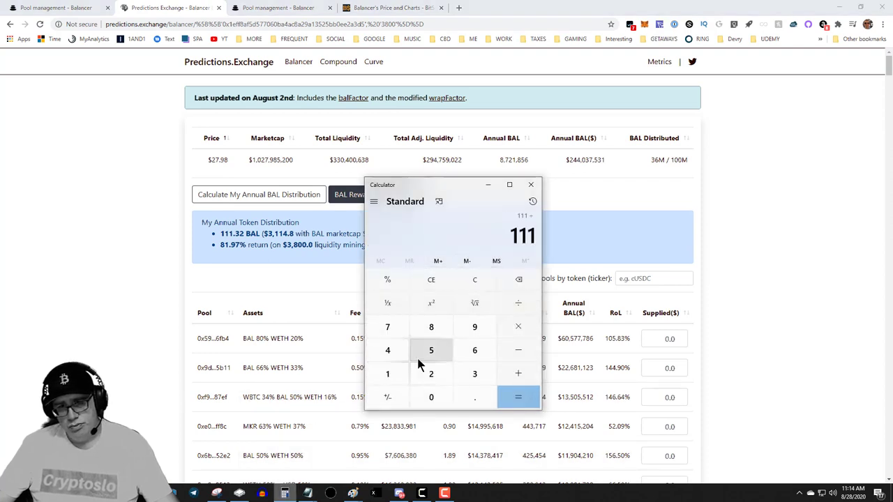
pyautogui.click(389, 374)
pyautogui.click(432, 374)
pyautogui.click(518, 397)
pyautogui.click(518, 303)
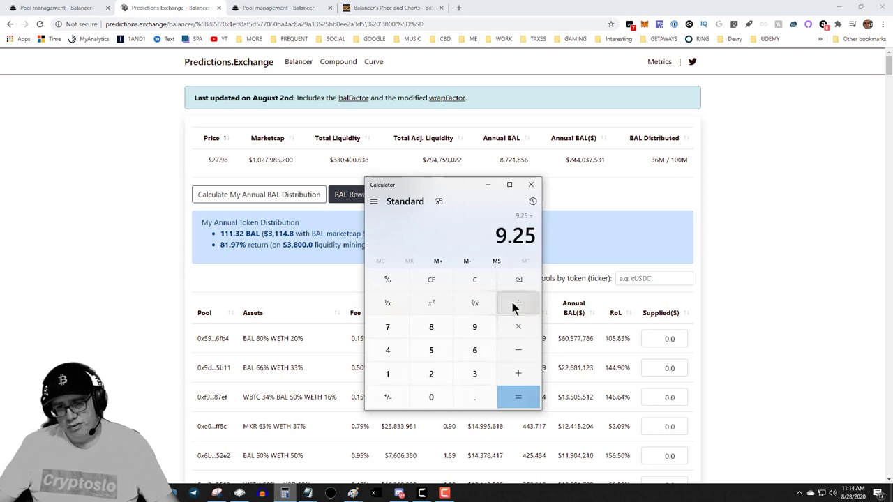
pyautogui.click(387, 351)
pyautogui.click(516, 395)
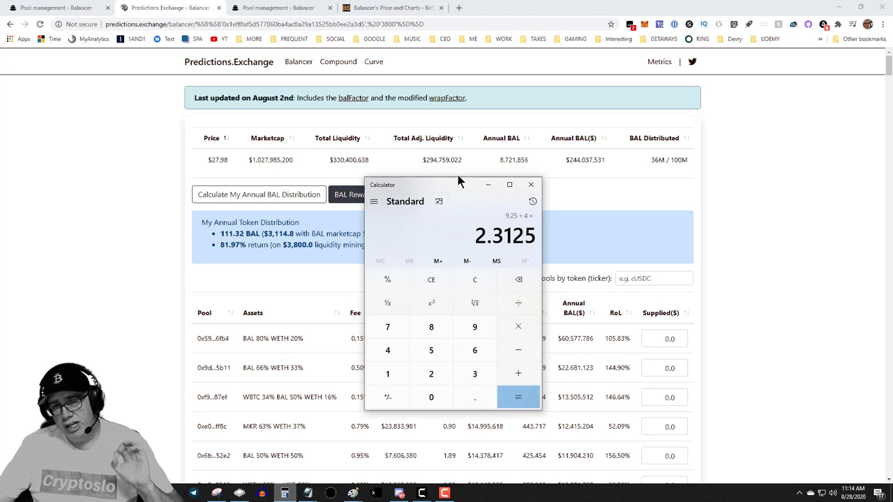
# Multiply the weekly BAL by the $27 price, giving $62.4375 per week.
pyautogui.click(518, 332)
pyautogui.click(432, 373)
pyautogui.click(389, 327)
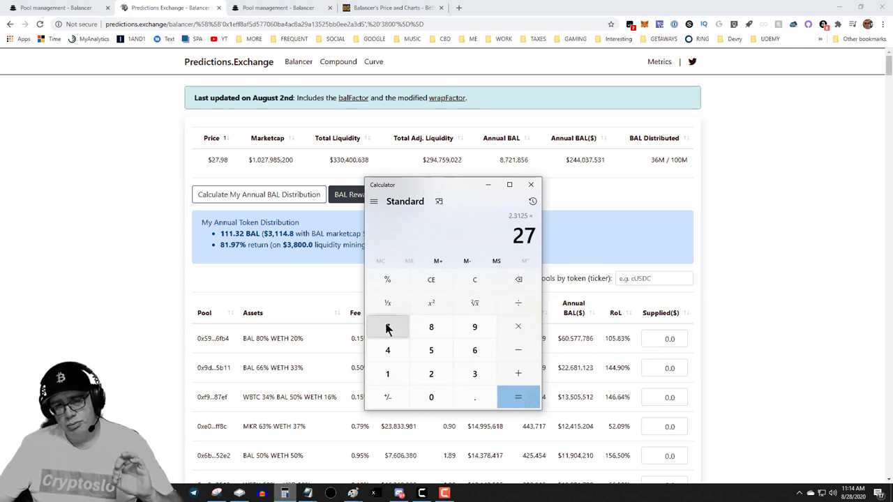
pyautogui.click(505, 391)
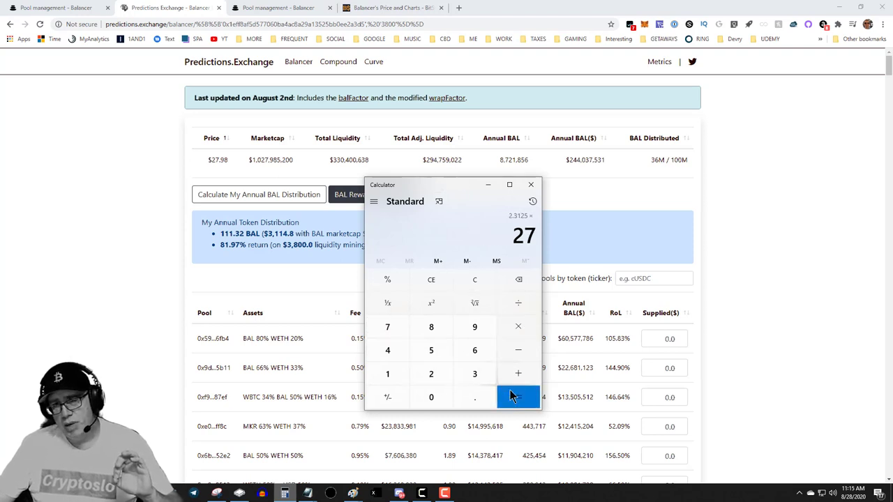
# Divide by the $3,800 capital and multiply by 100 for a 1.643% weekly yield.
pyautogui.click(519, 305)
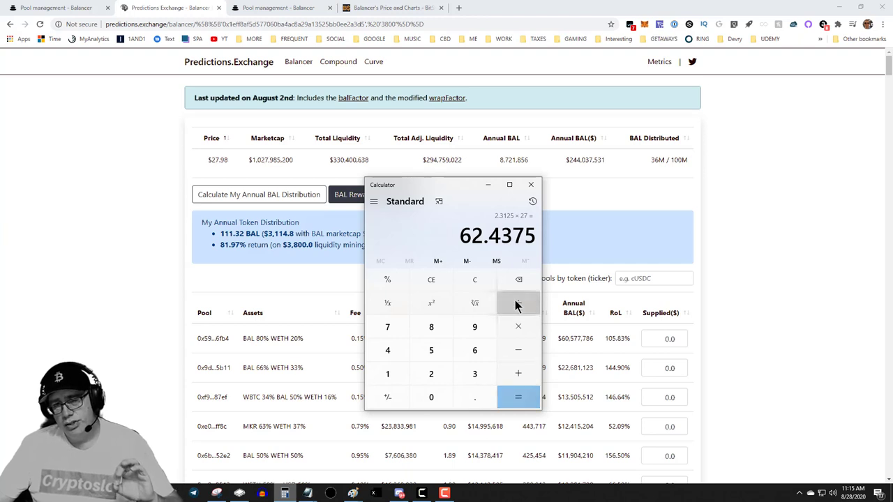
pyautogui.click(473, 380)
pyautogui.click(431, 328)
pyautogui.click(438, 400)
pyautogui.click(438, 399)
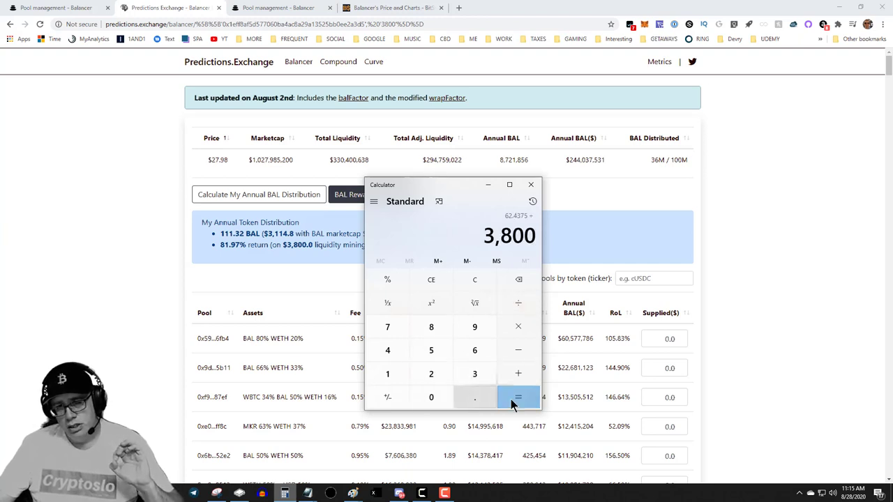
pyautogui.click(511, 401)
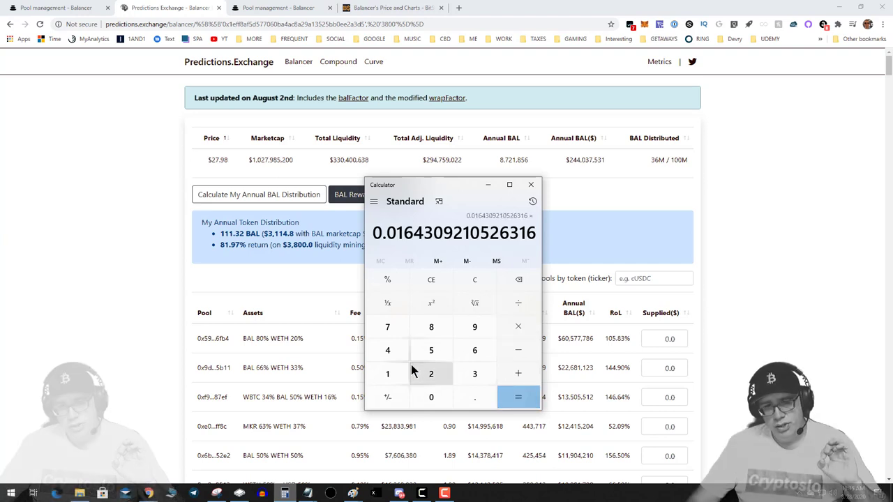
pyautogui.click(390, 374)
pyautogui.click(431, 397)
pyautogui.click(432, 397)
pyautogui.click(518, 397)
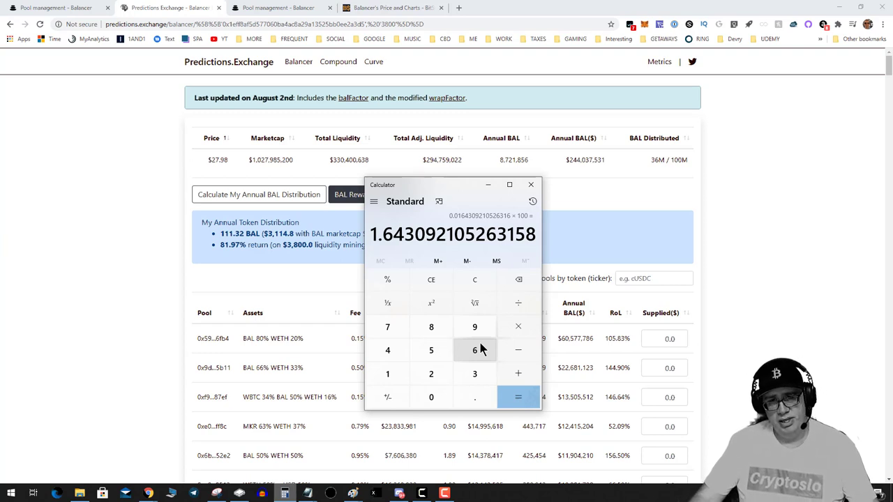
pyautogui.click(490, 184)
# On Balancer's WBTC/WETH pool page, view Add Liquidity in single-asset mode, then close it.
pyautogui.click(275, 8)
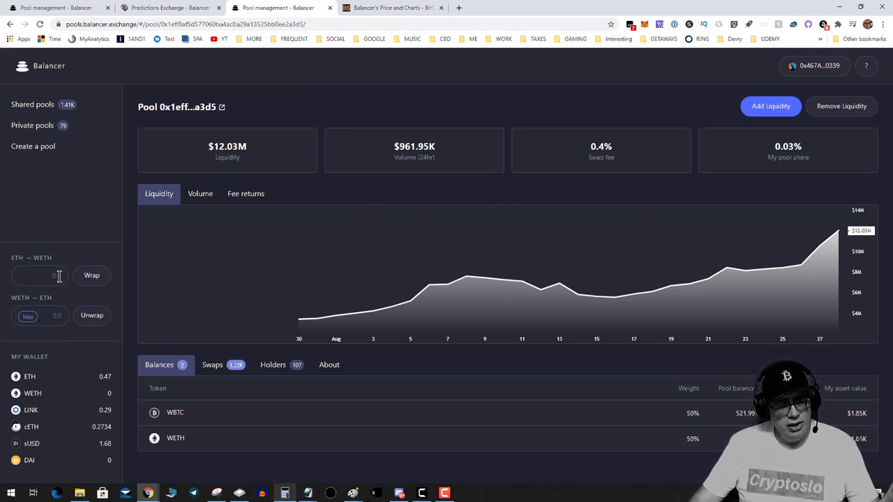
pyautogui.click(758, 115)
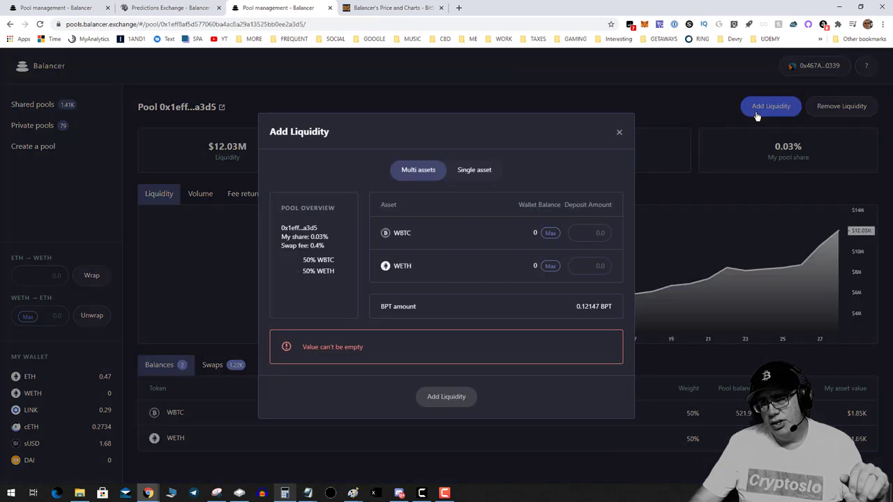
pyautogui.click(473, 172)
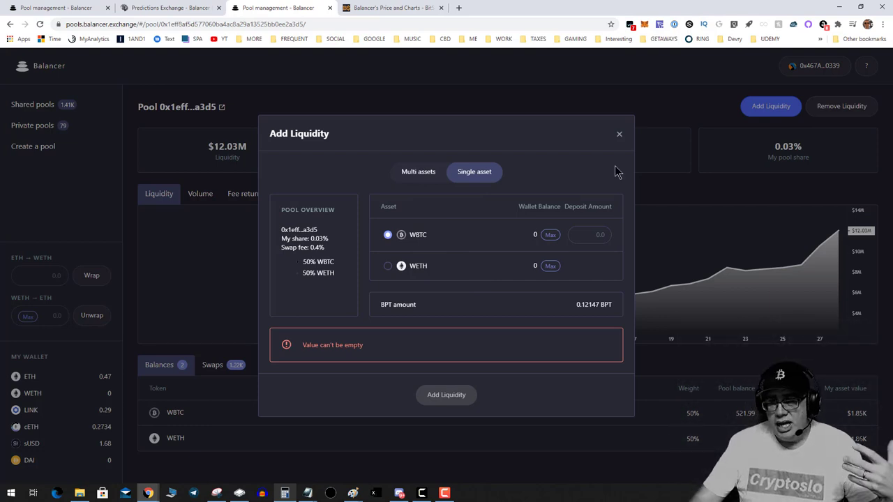
pyautogui.click(620, 136)
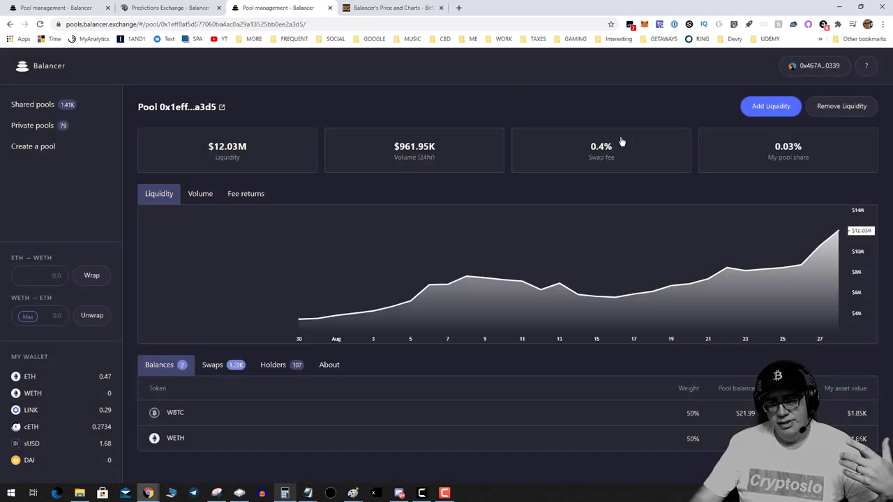